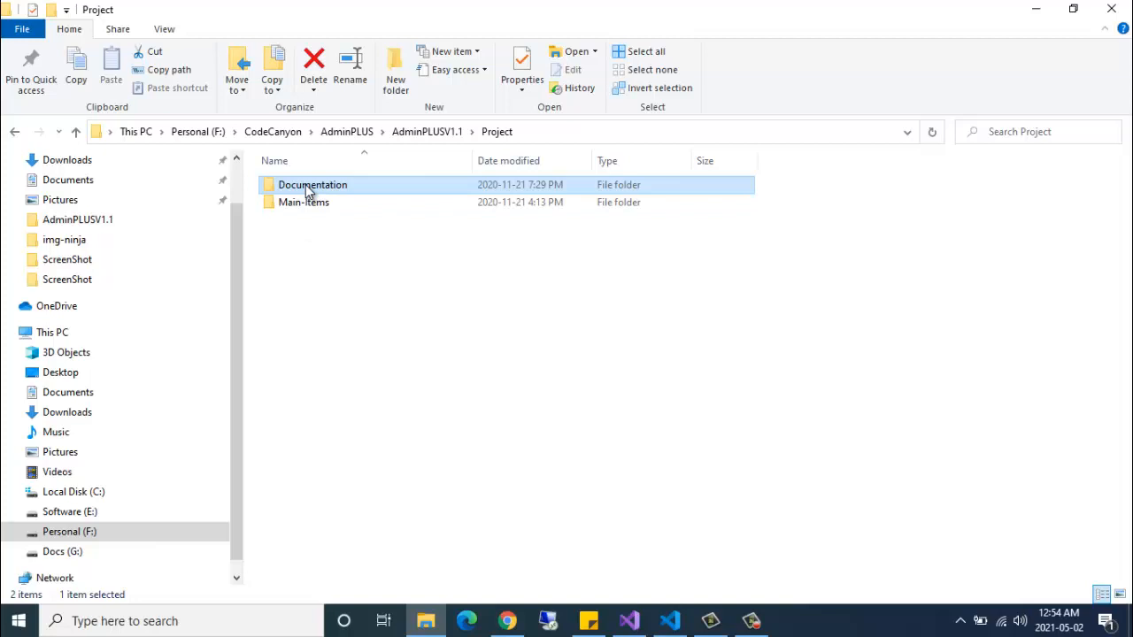
- Open the Main-Items folder and look over its AdminApi and AdminClient project folders
click(303, 204)
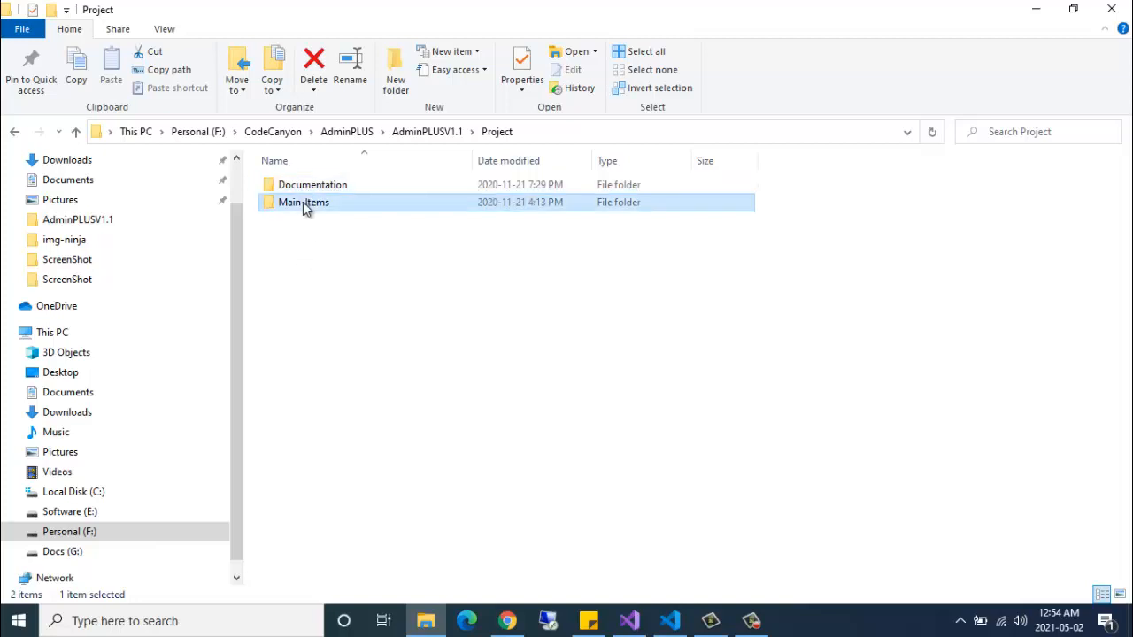
double_click(303, 204)
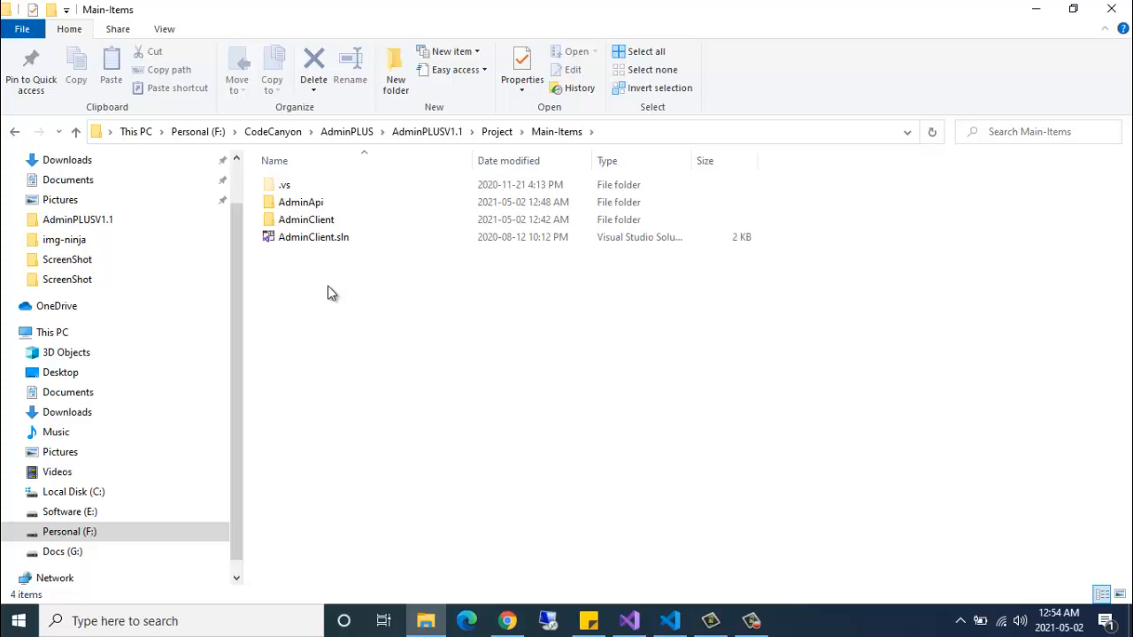
click(317, 206)
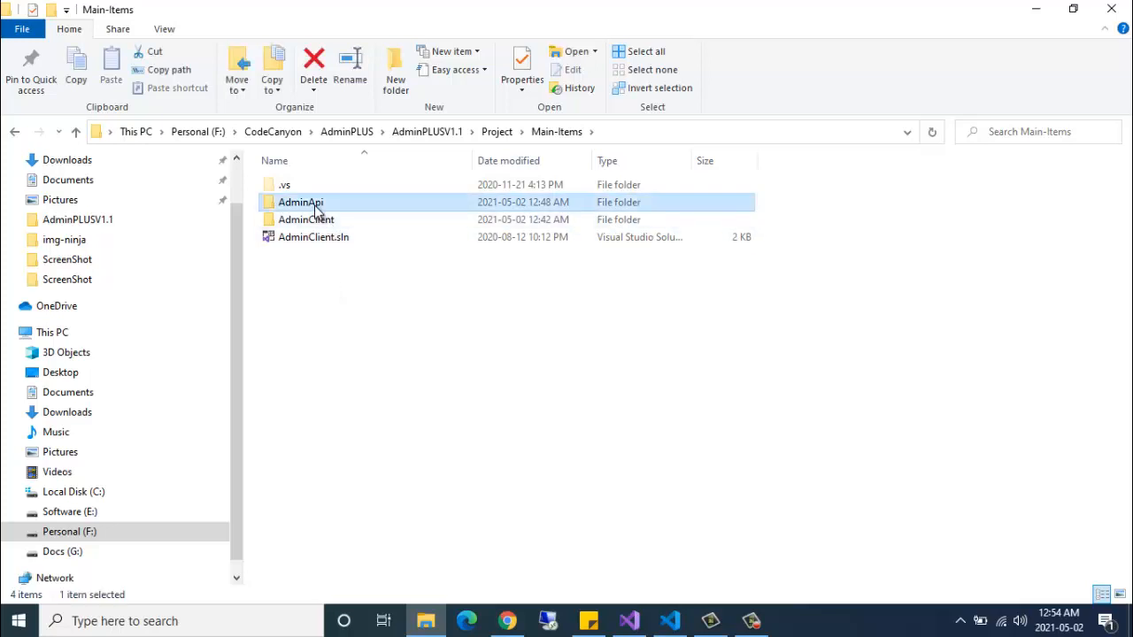
click(308, 224)
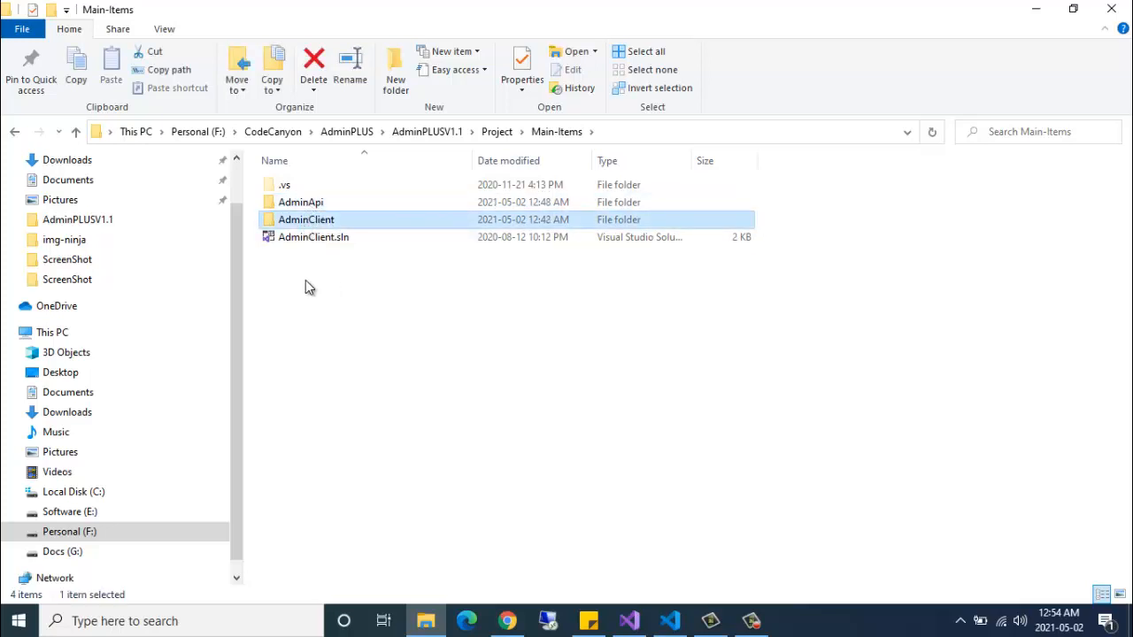
click(312, 206)
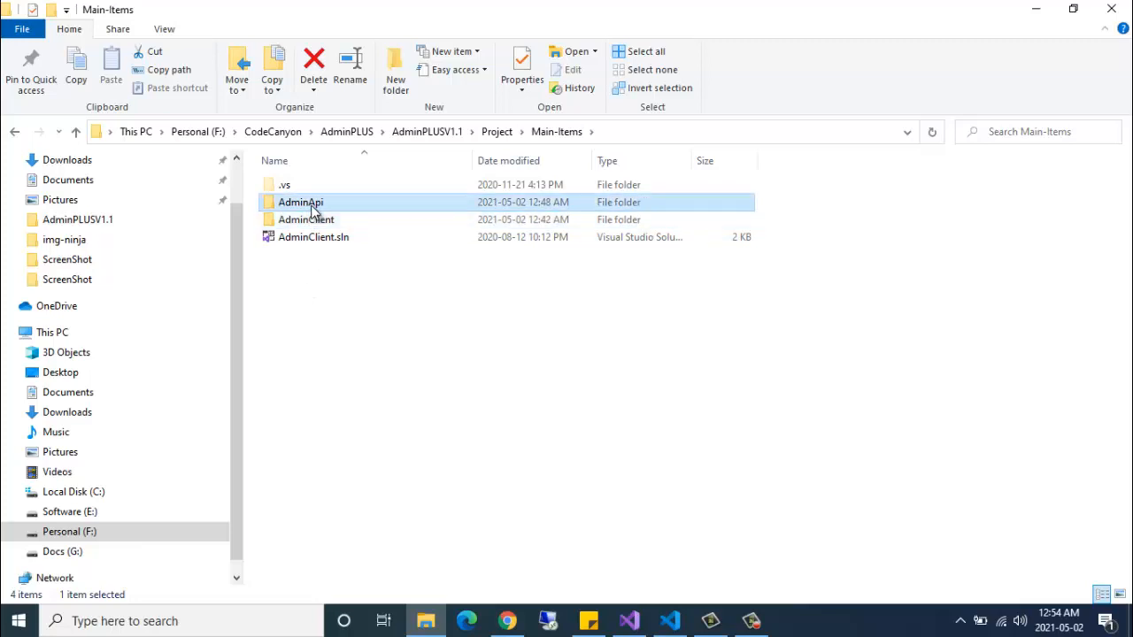
click(309, 225)
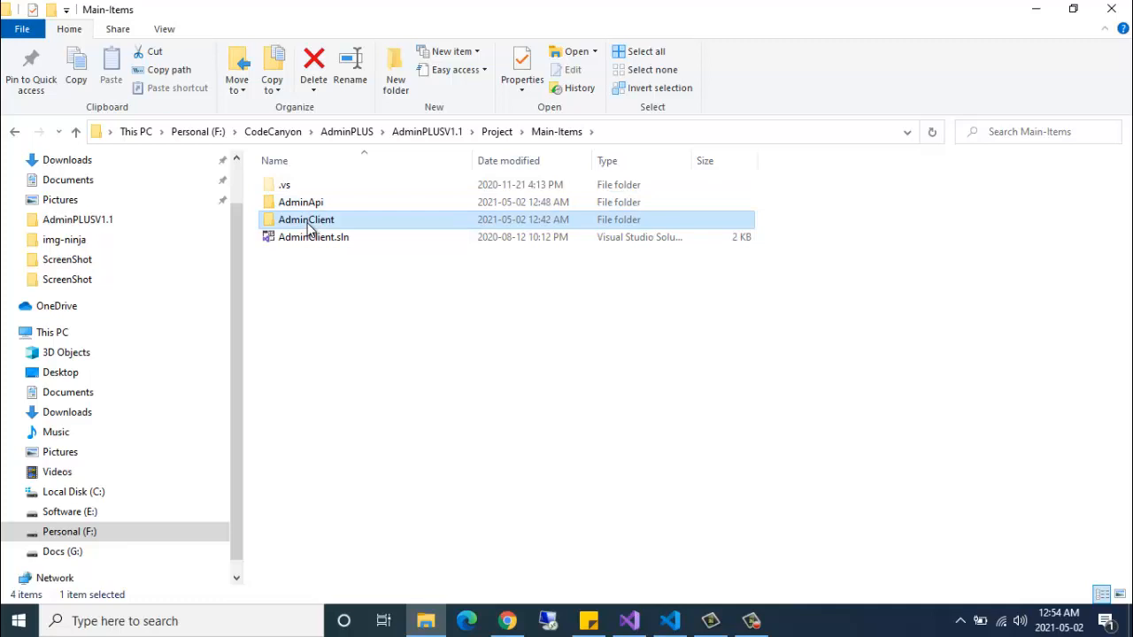
click(342, 383)
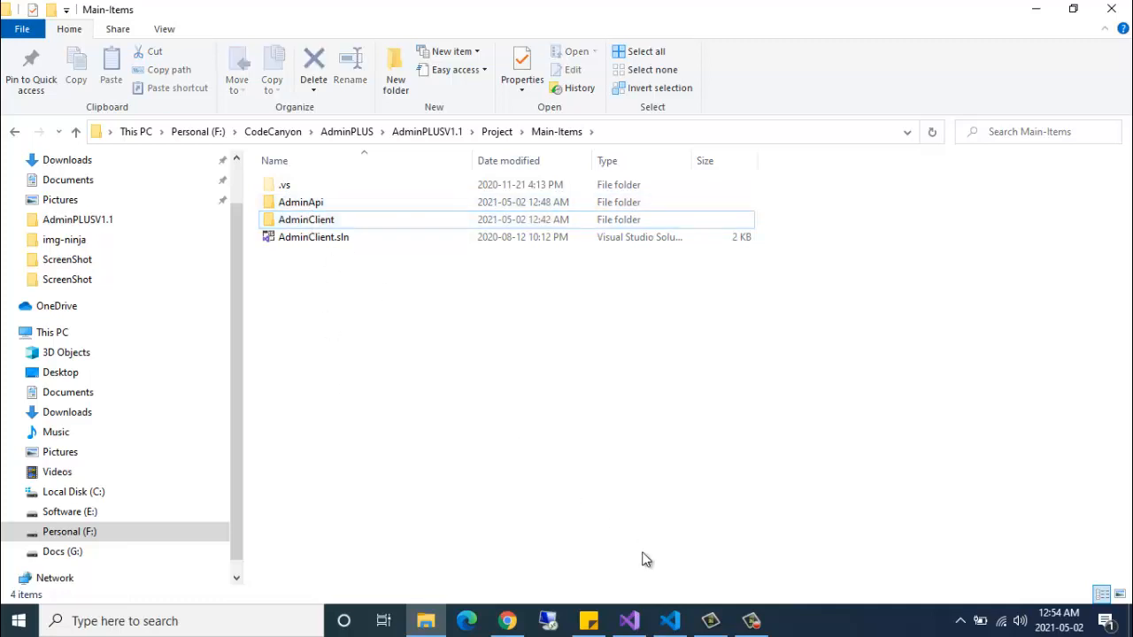
- Switch among VS Code, File Explorer and Visual Studio, ending in VS Code's AdminApi PowerShell terminal
click(671, 623)
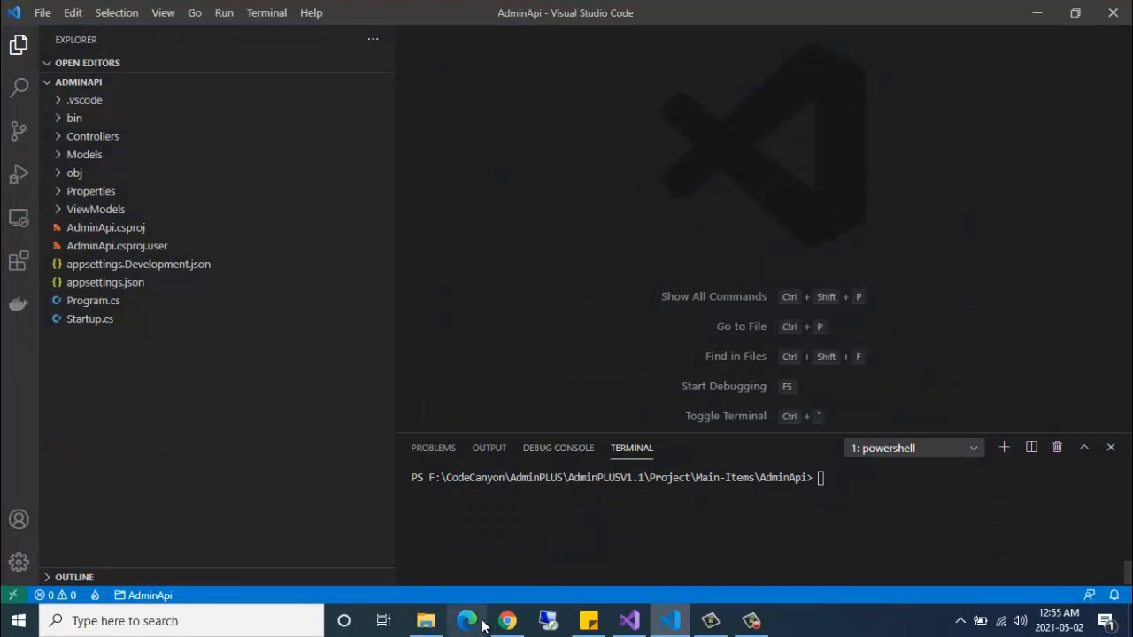
click(426, 621)
click(320, 223)
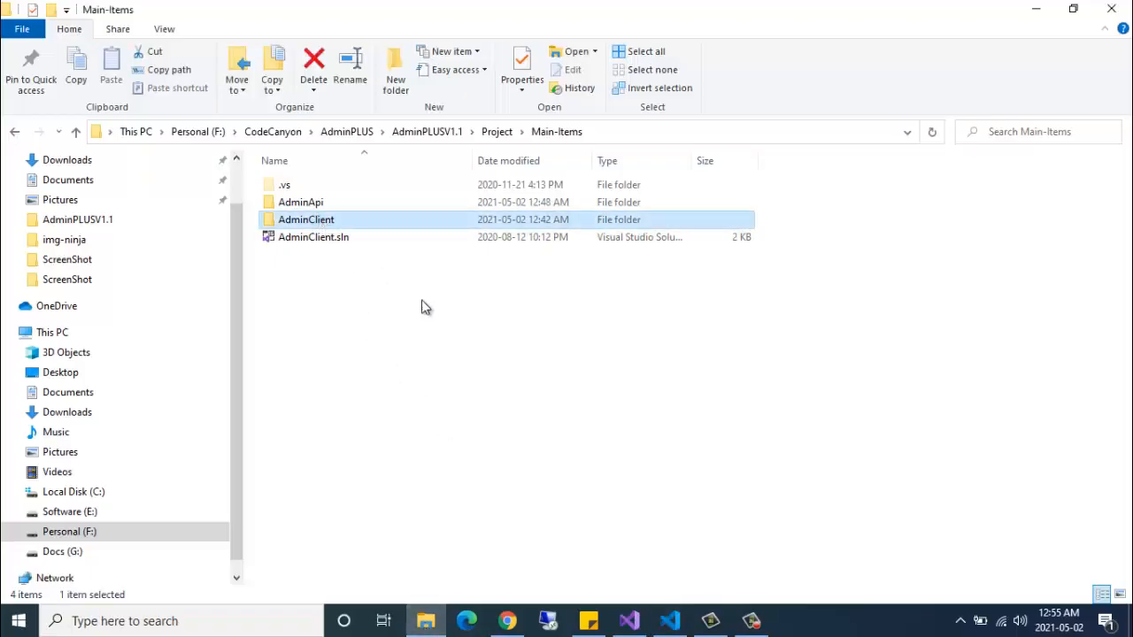
click(629, 620)
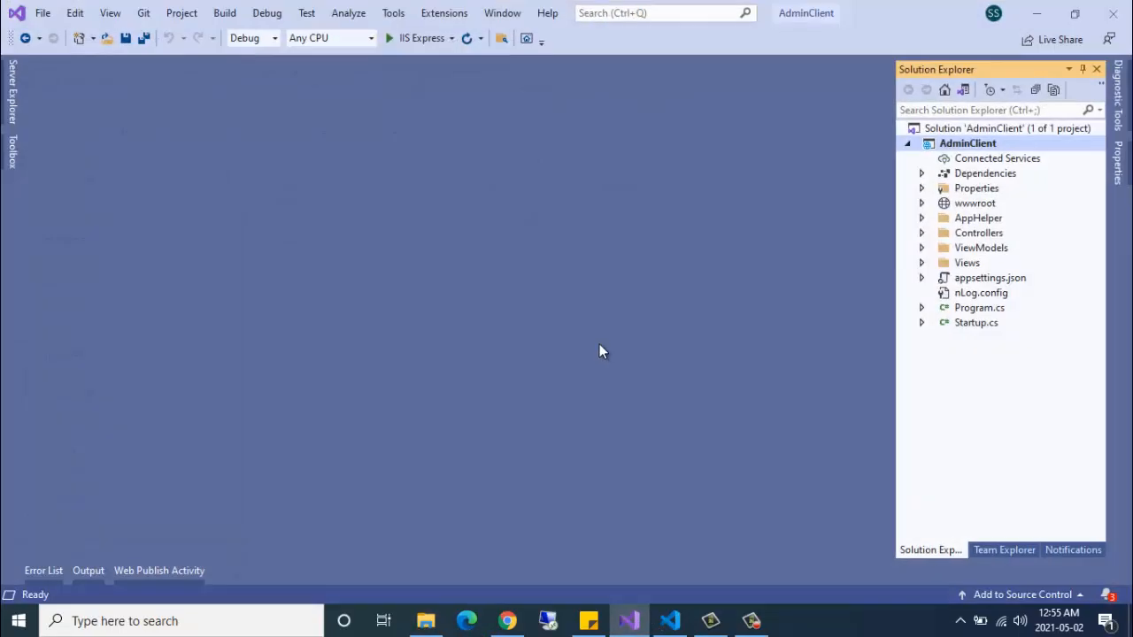
click(670, 621)
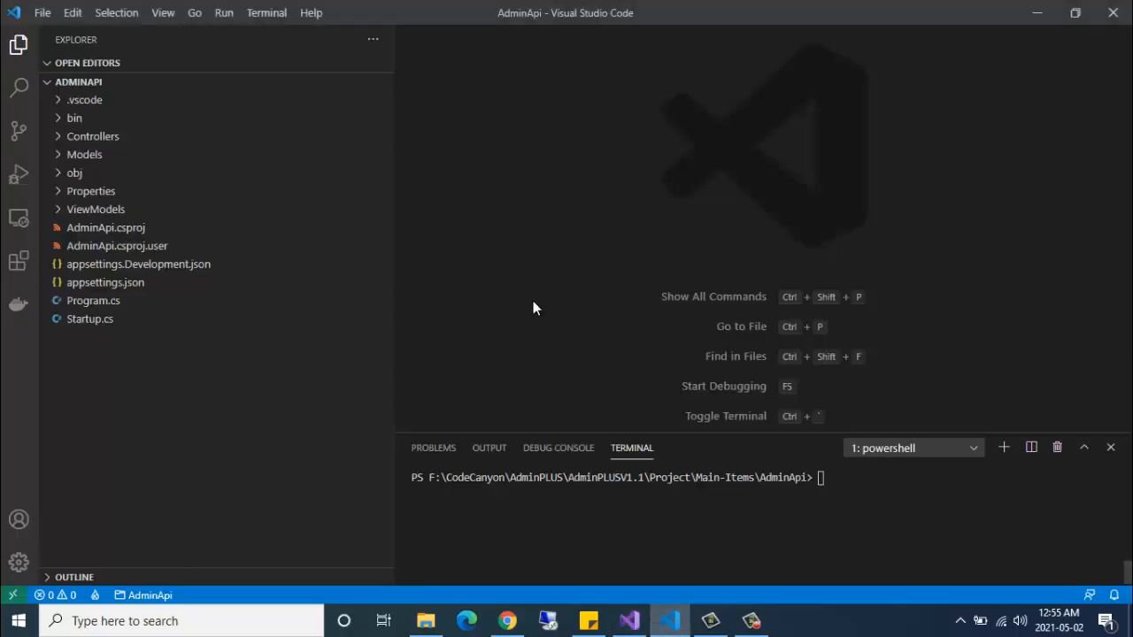
click(834, 479)
- Run 'dotnet ef migrations add initial' and check the generated Migrations folder in Explorer
text(dotnet ef migr)
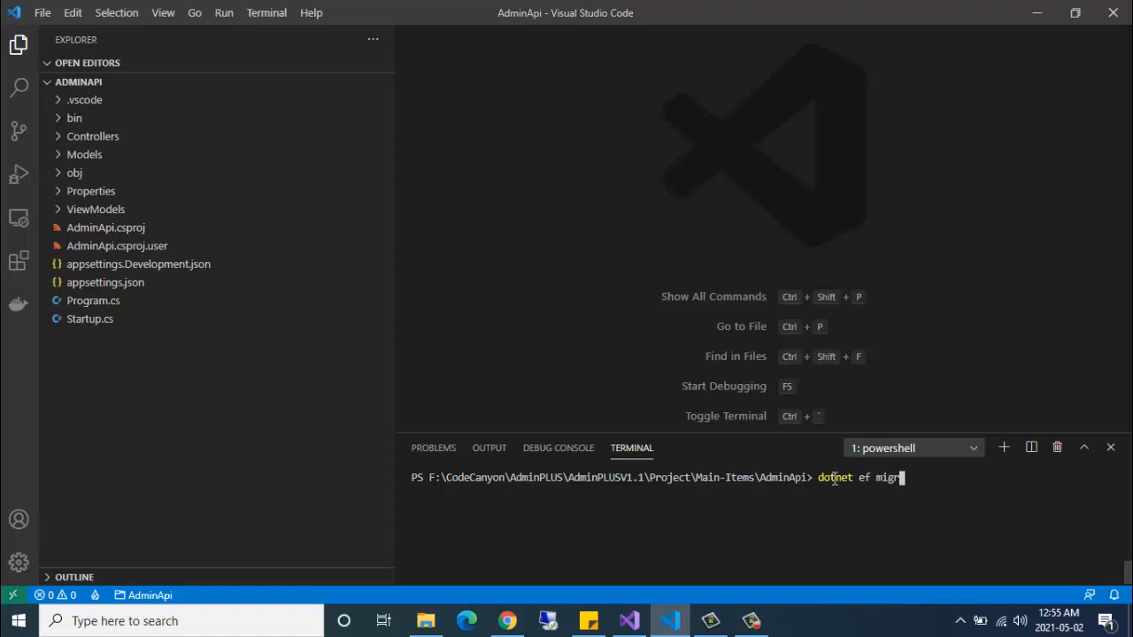
text(ations add initi)
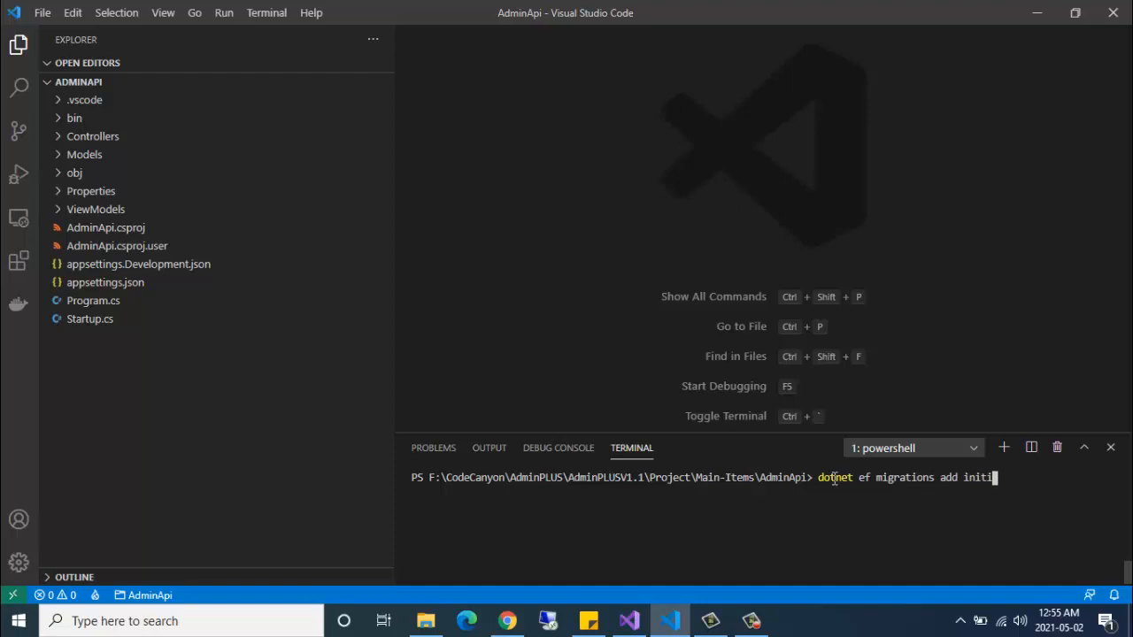
text(al)
key(Return)
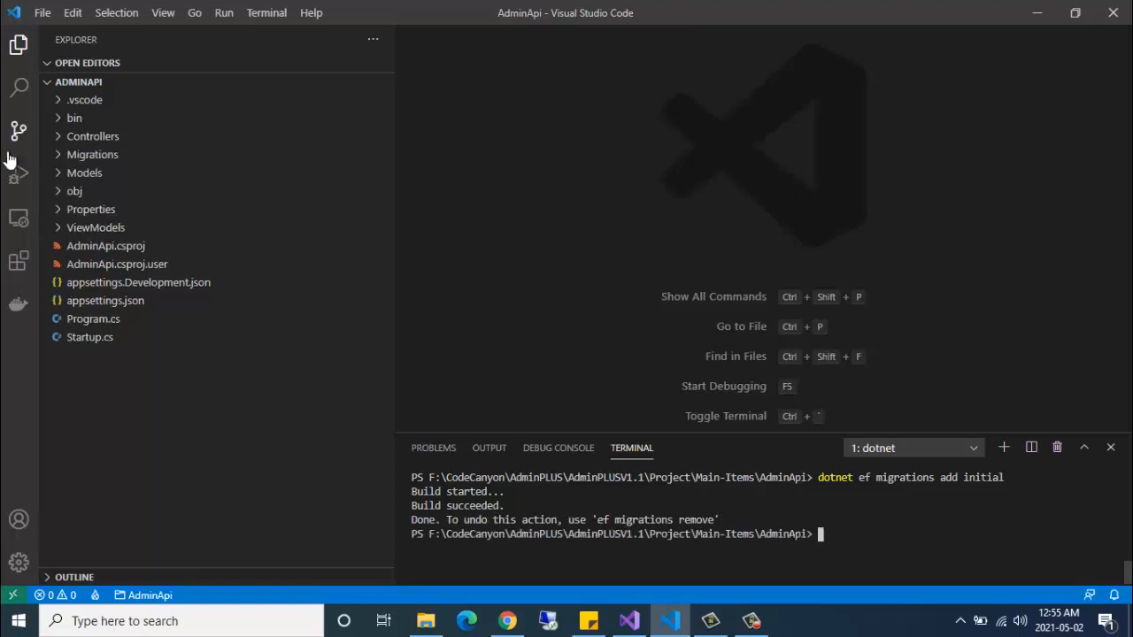
click(95, 158)
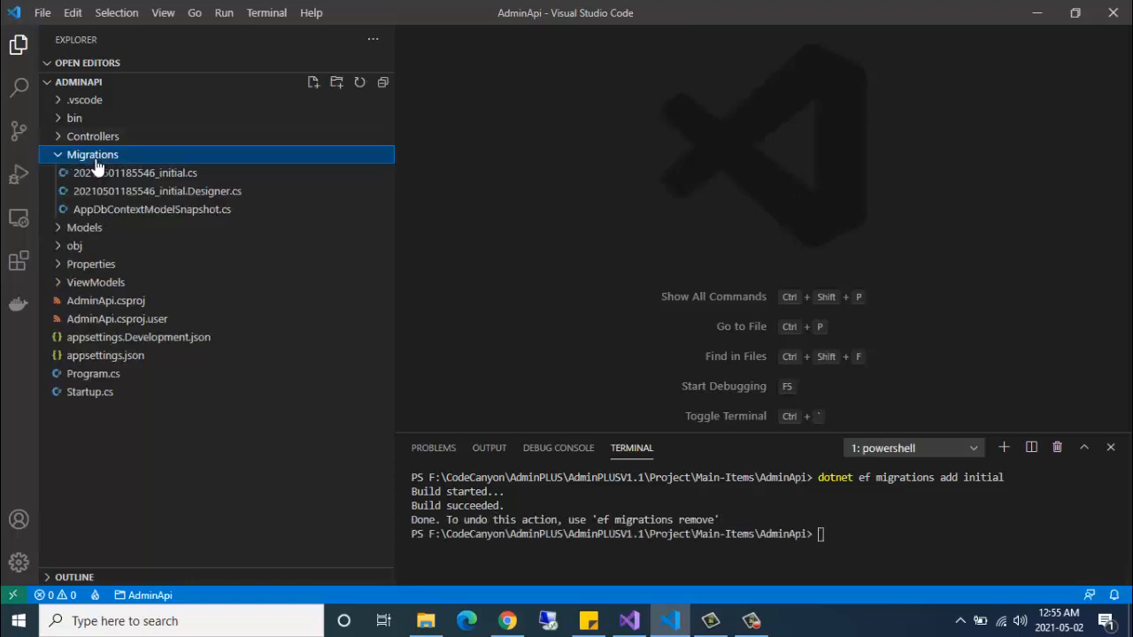
click(95, 162)
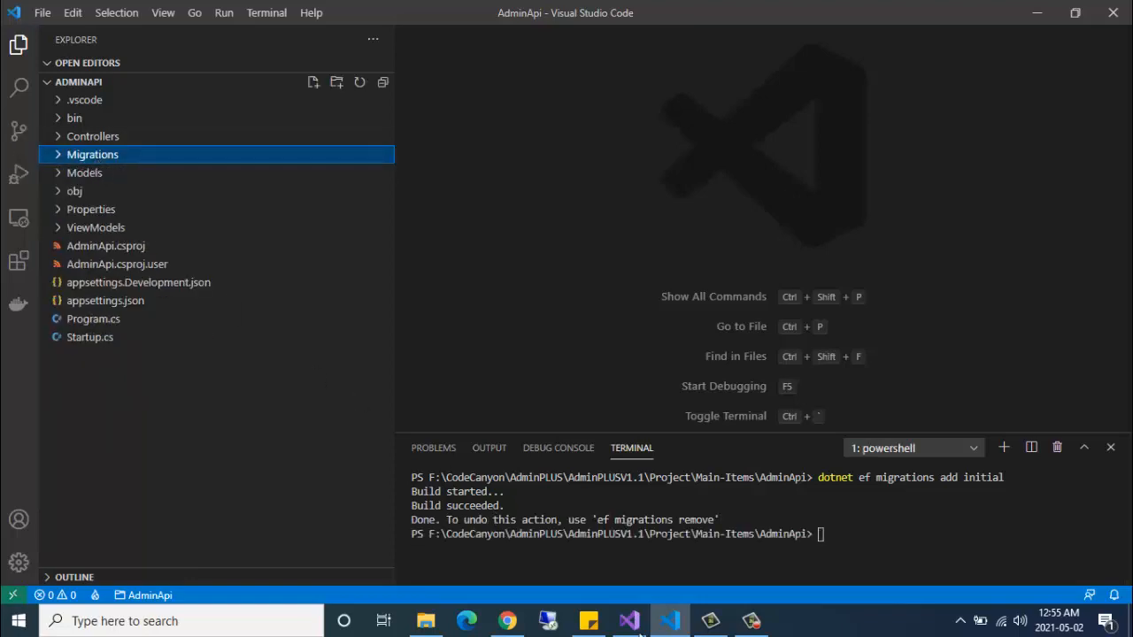
click(840, 541)
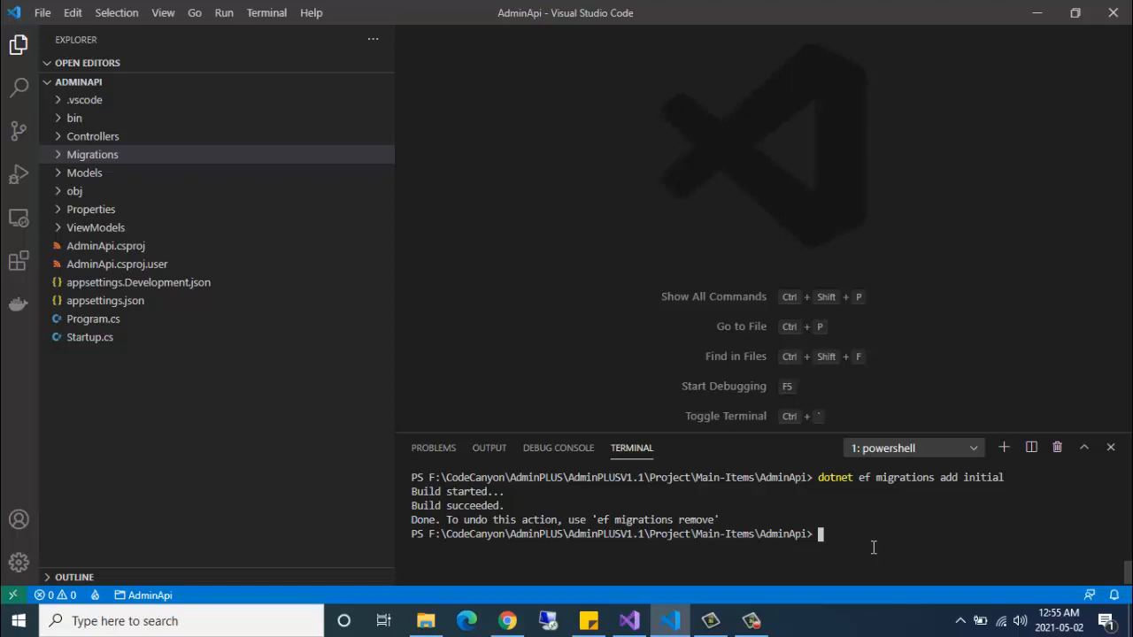
- Run 'dotnet ef database update' so the initial migration builds and applies to the database
text(dotnet ef database update)
key(Return)
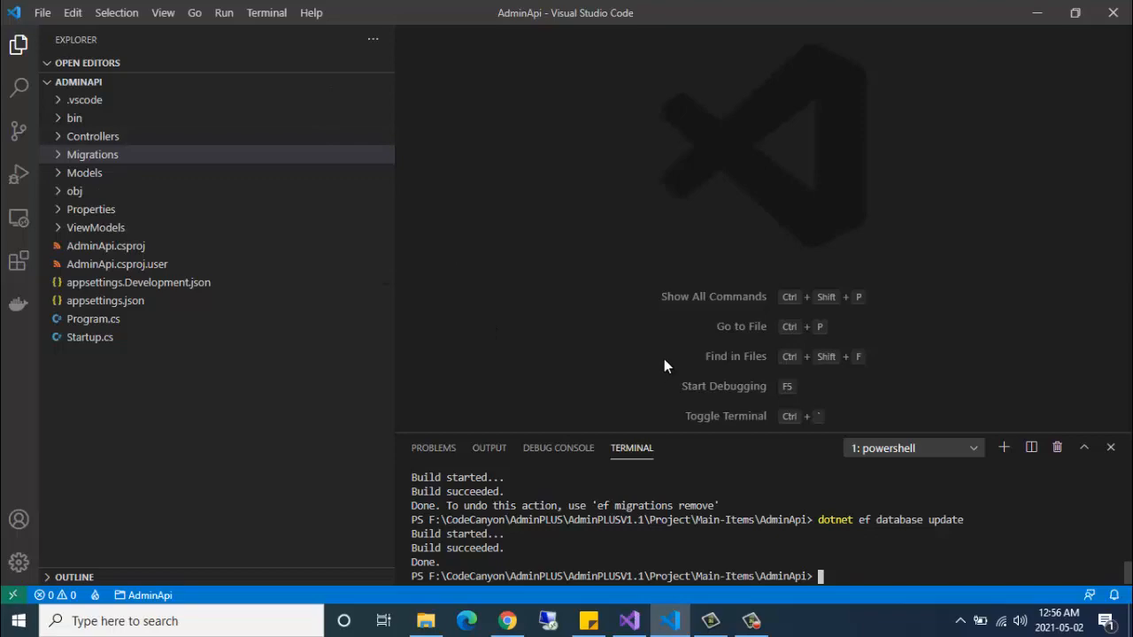
- Refresh phpMyAdmin and expand admindb to view its seven tables, then return to VS Code
click(508, 621)
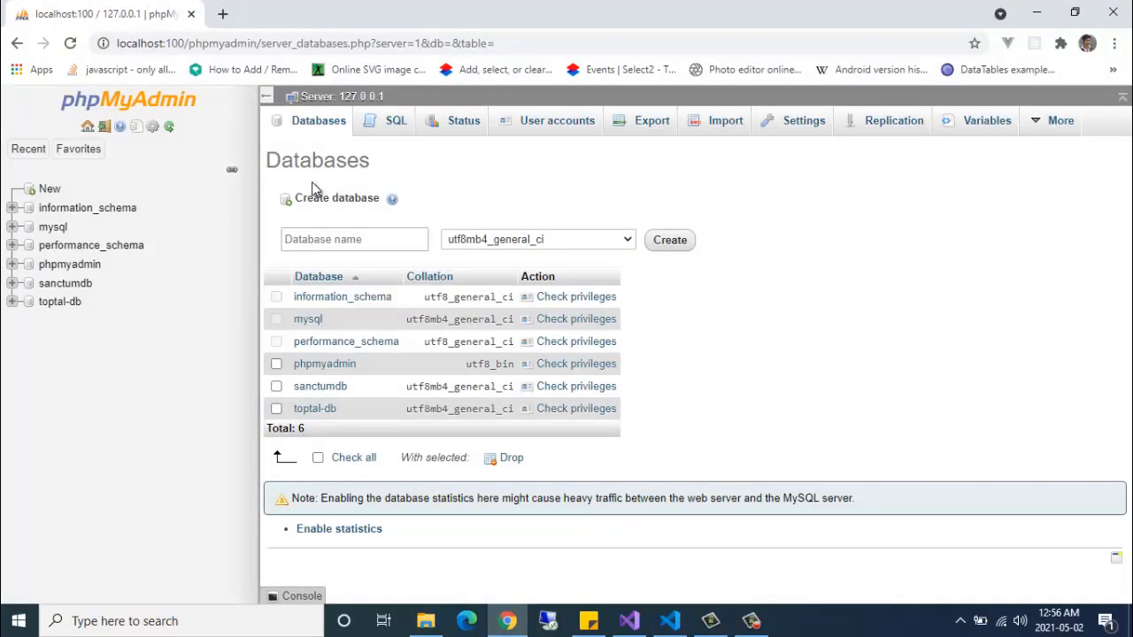
click(78, 150)
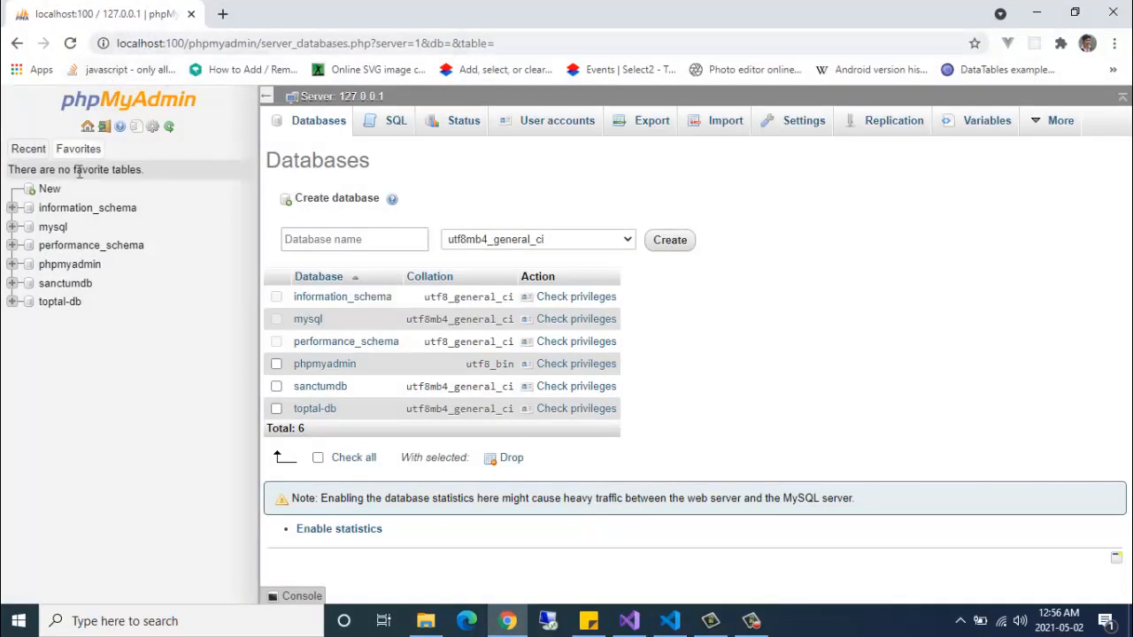
click(169, 126)
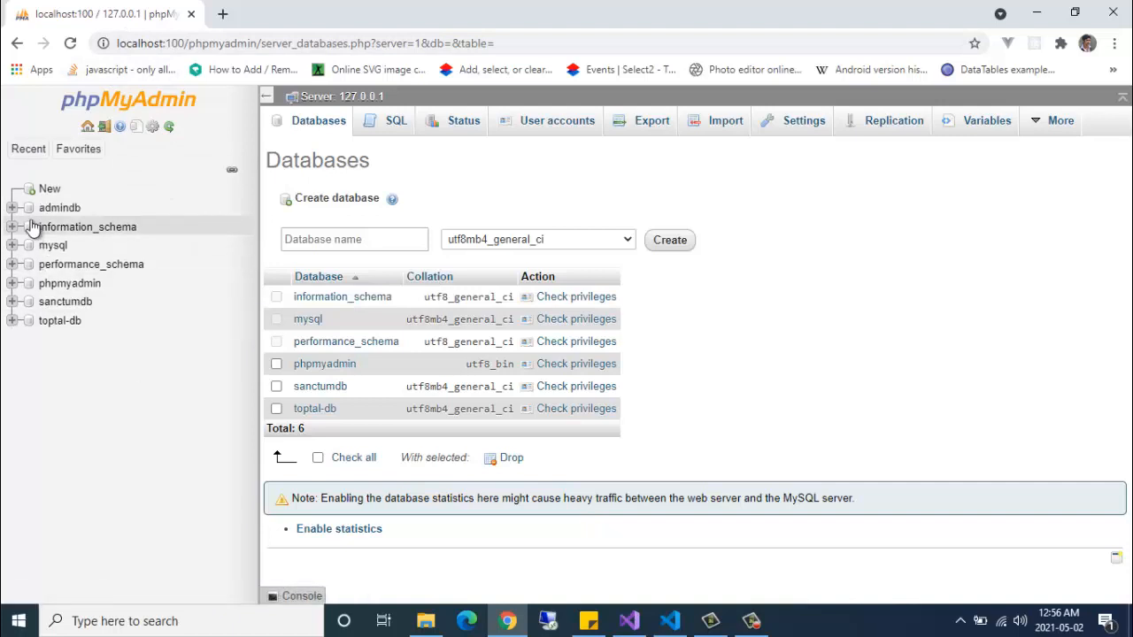
click(12, 207)
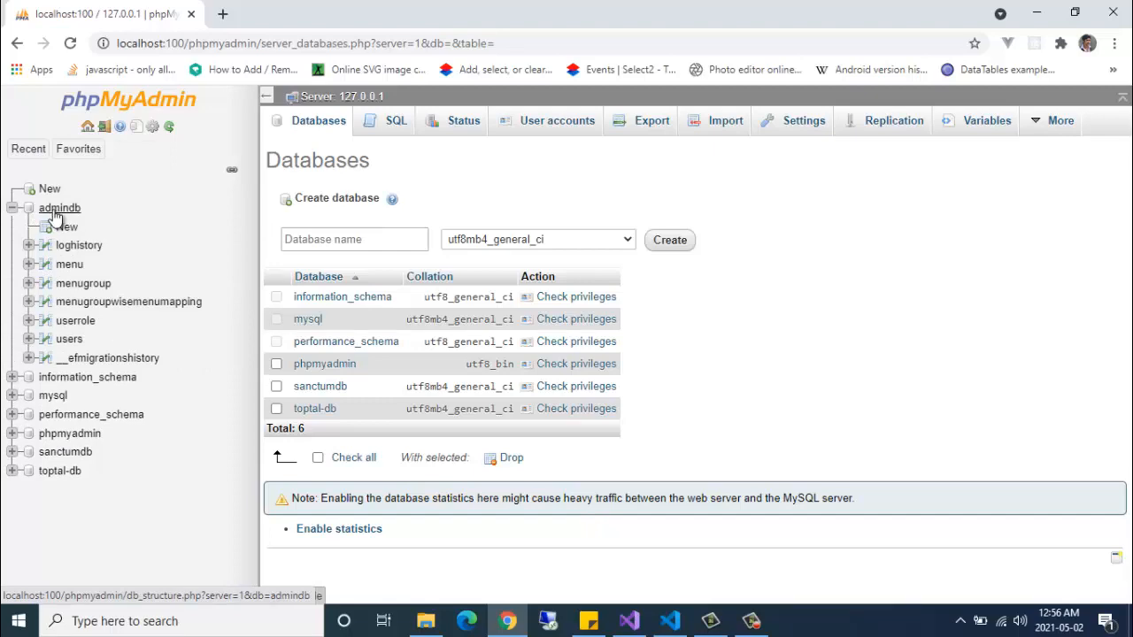
click(670, 621)
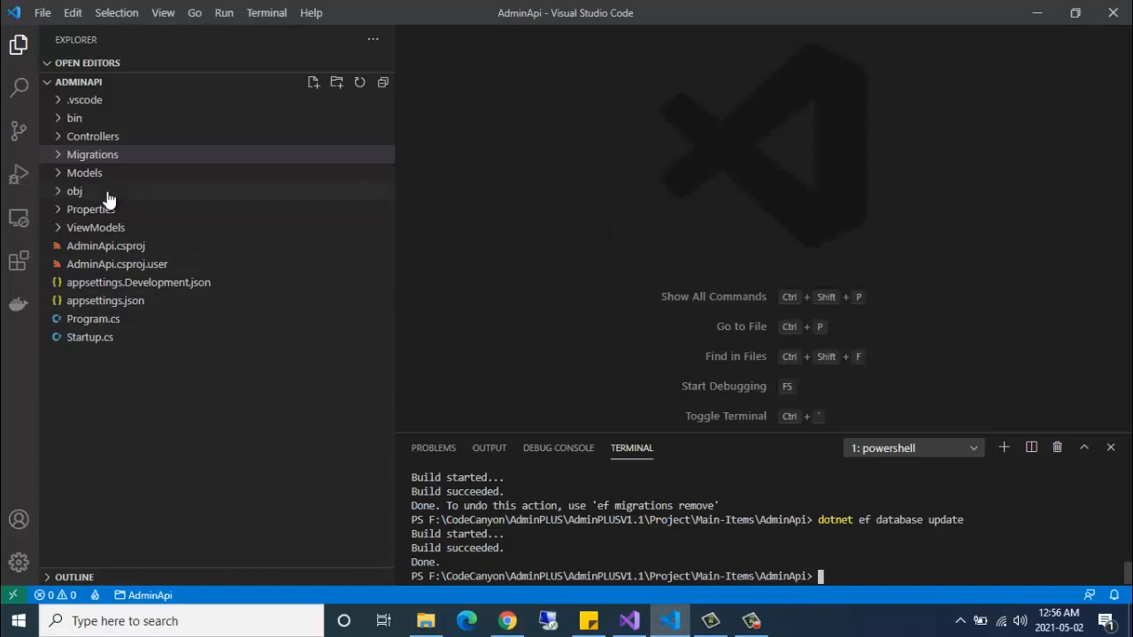
click(118, 301)
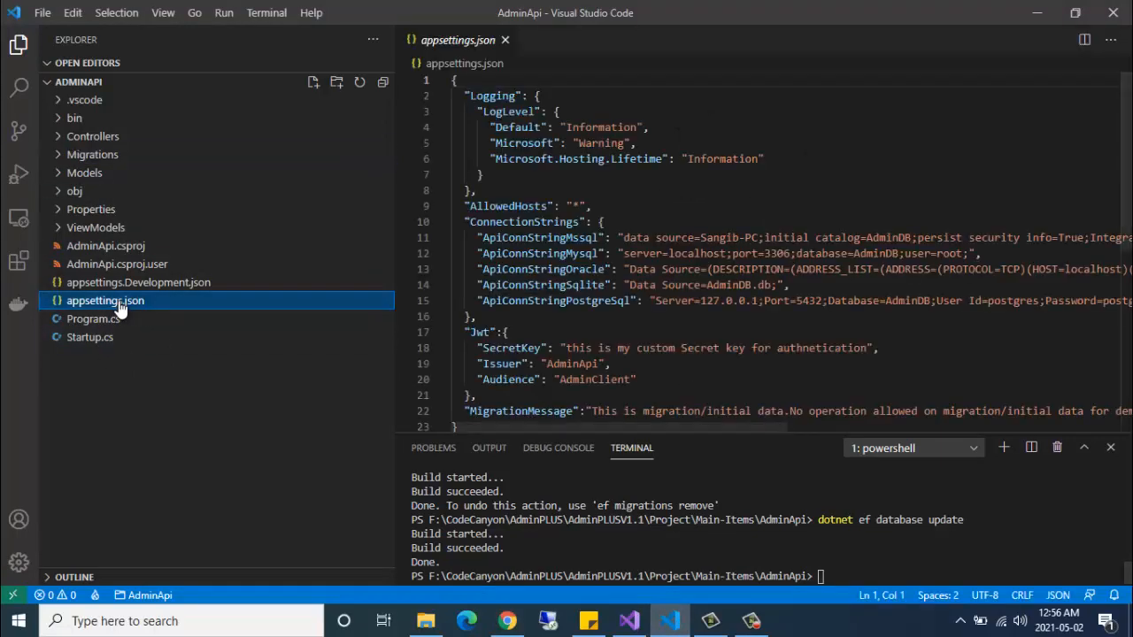
double_click(553, 254)
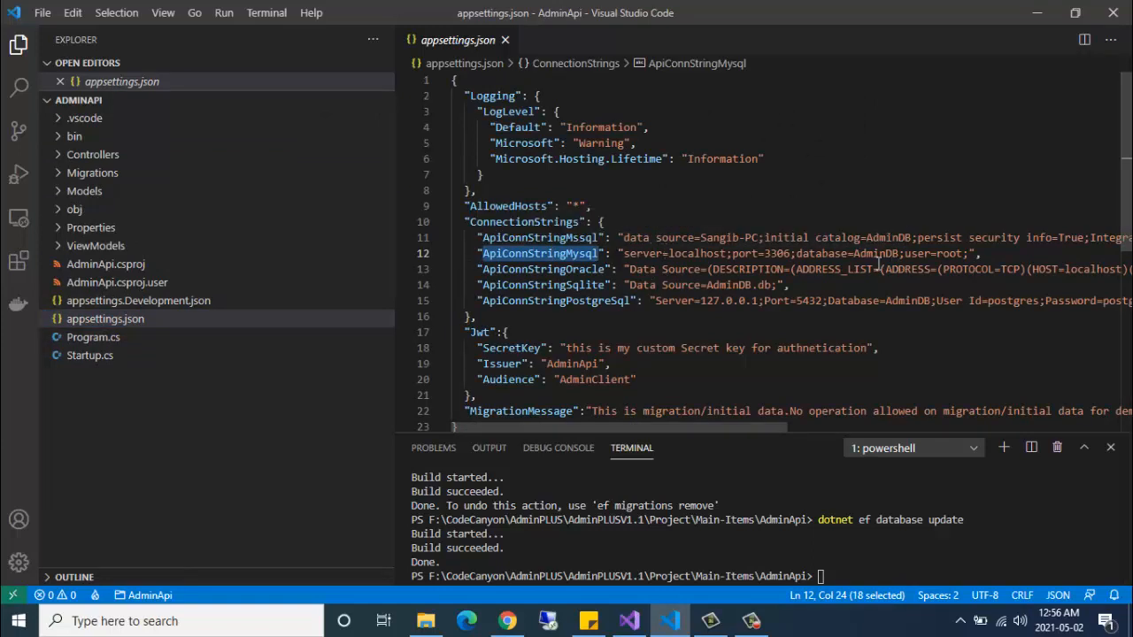
double_click(877, 254)
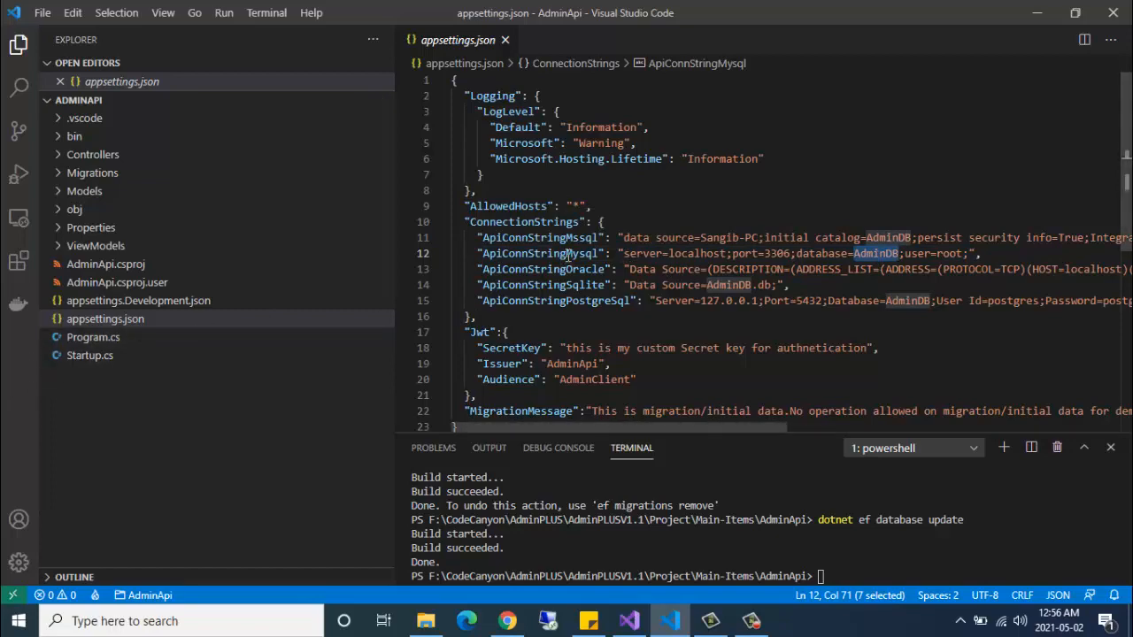
click(87, 356)
scroll(650, 329, down, 10)
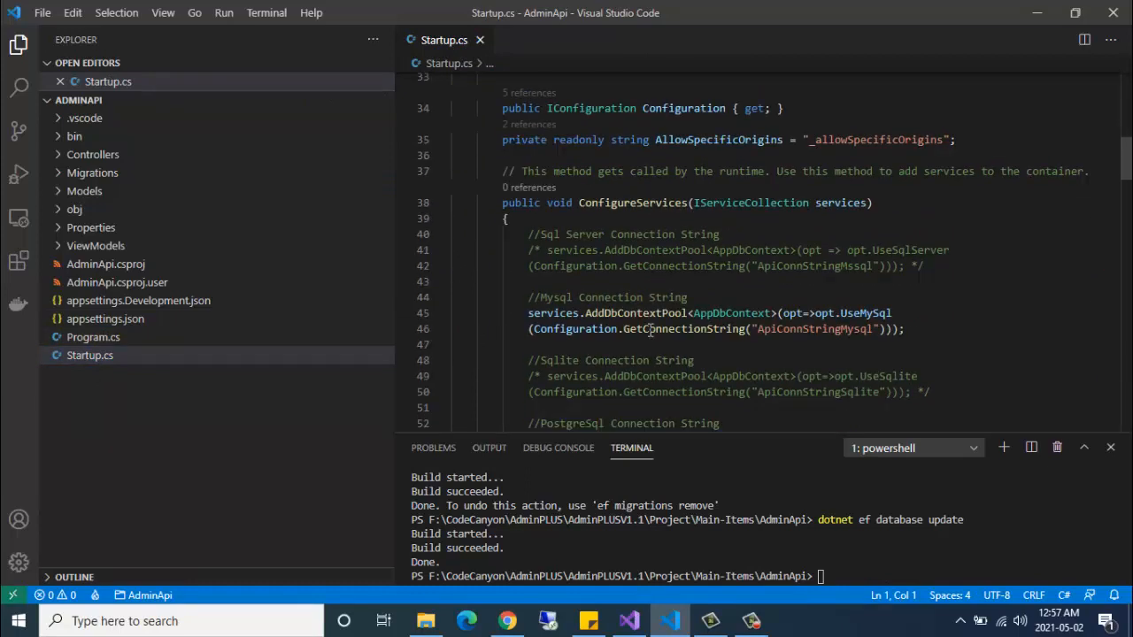
scroll(650, 329, down, 1)
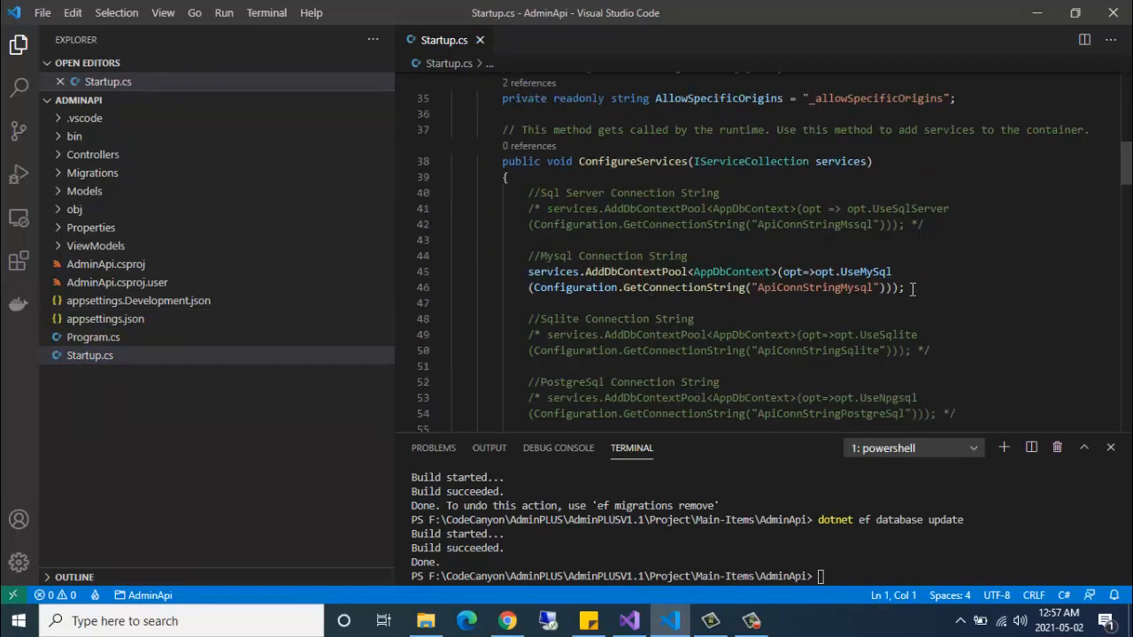
drag(911, 287, 528, 272)
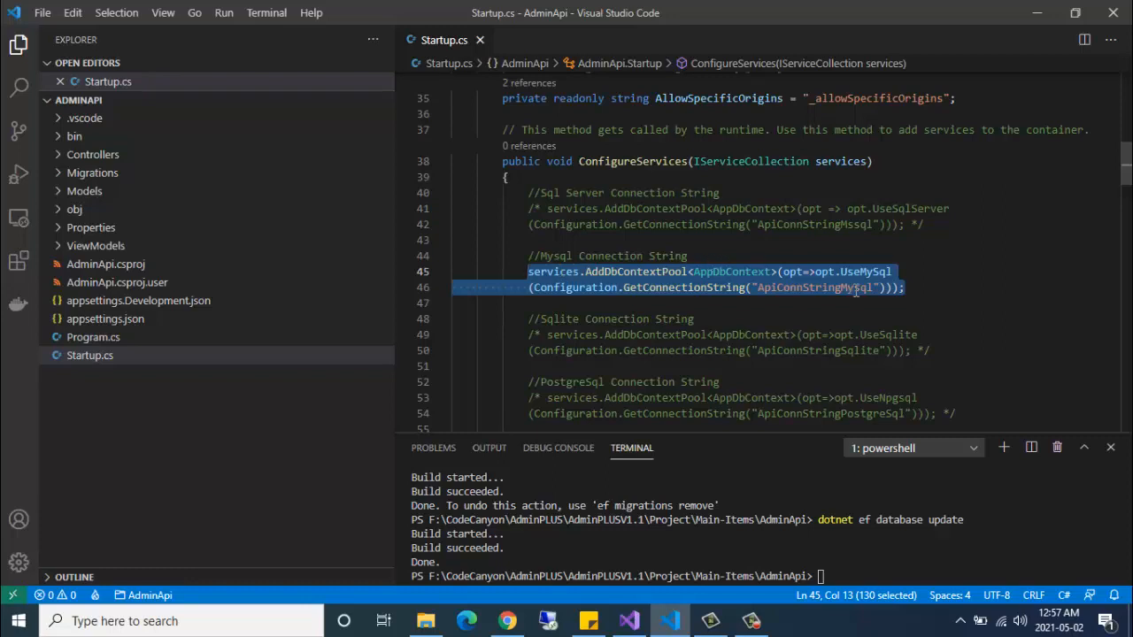
click(919, 295)
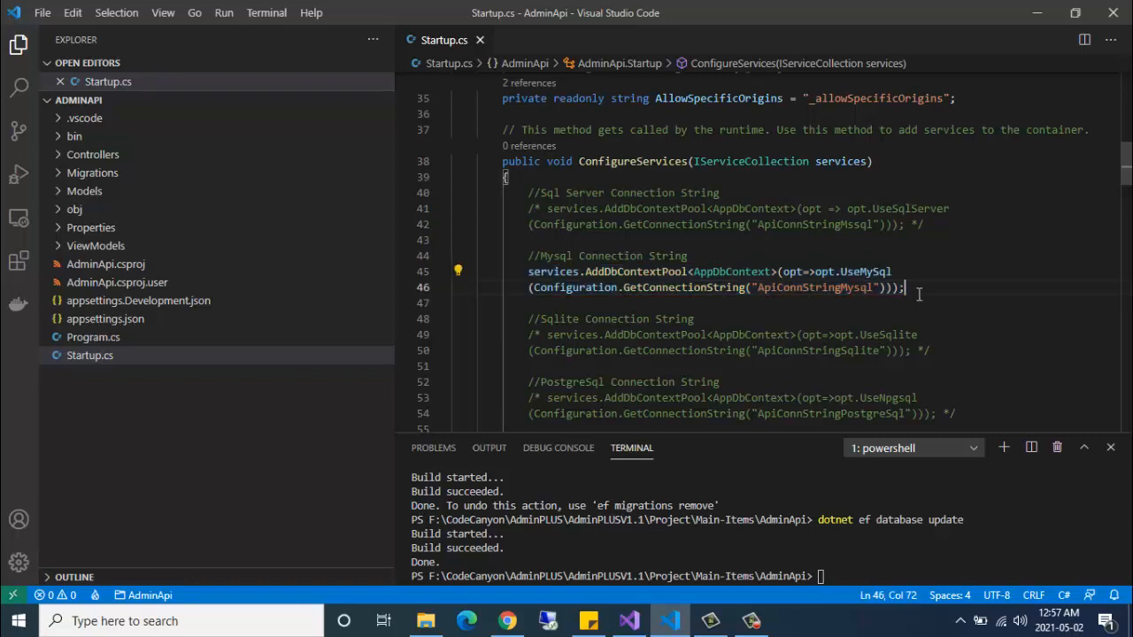
click(664, 210)
double_click(664, 210)
scroll(687, 255, down, 2)
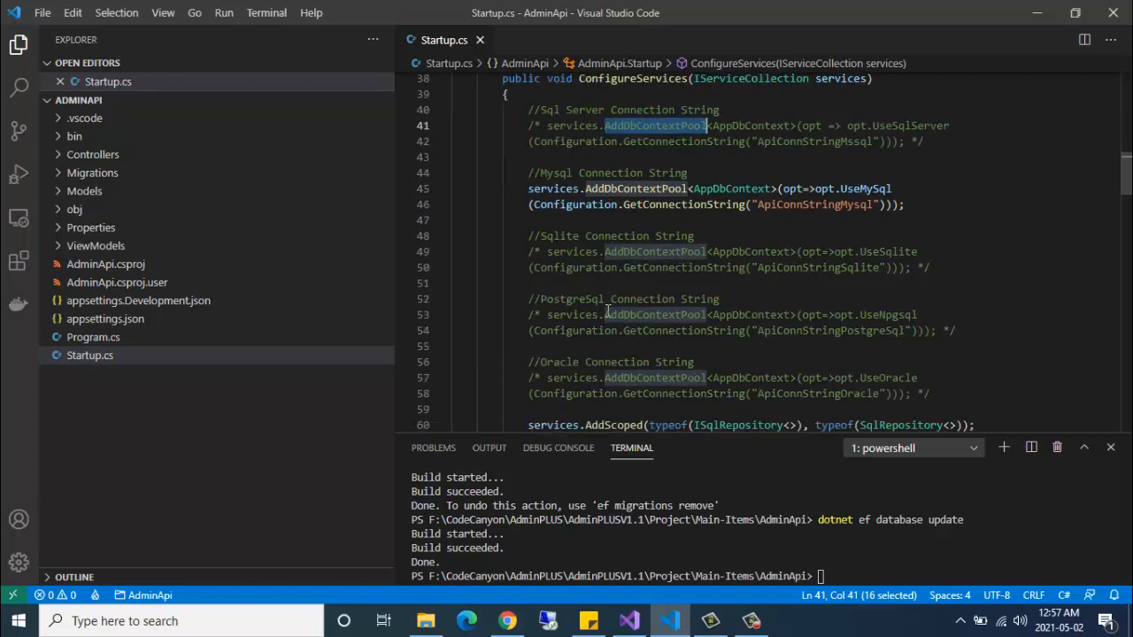
scroll(605, 328, down, 2)
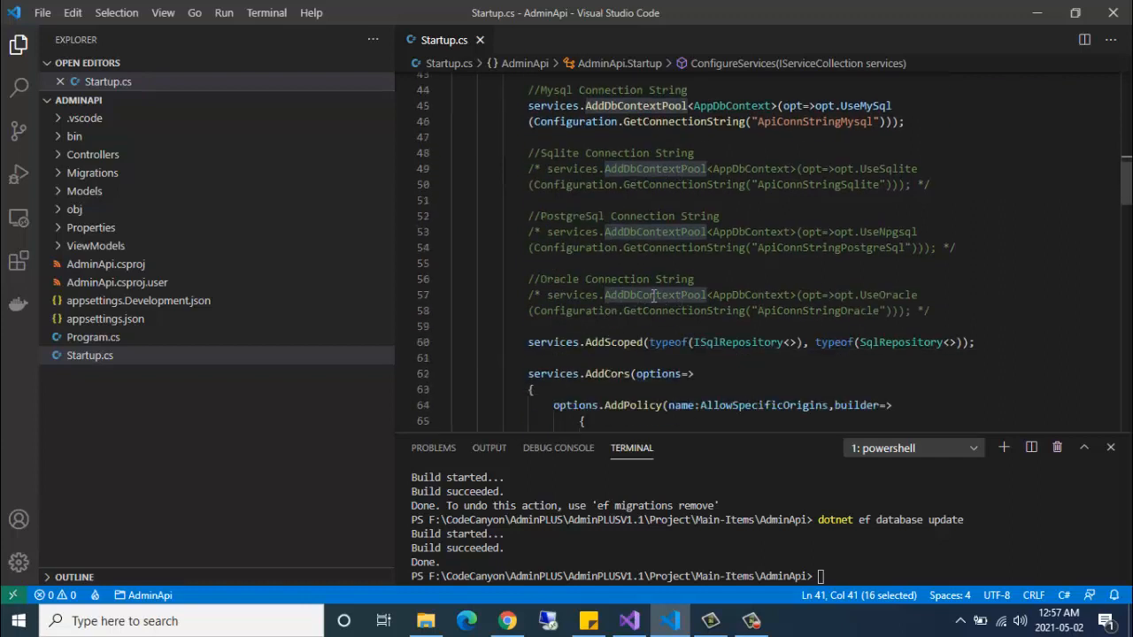
scroll(653, 279, up, 2)
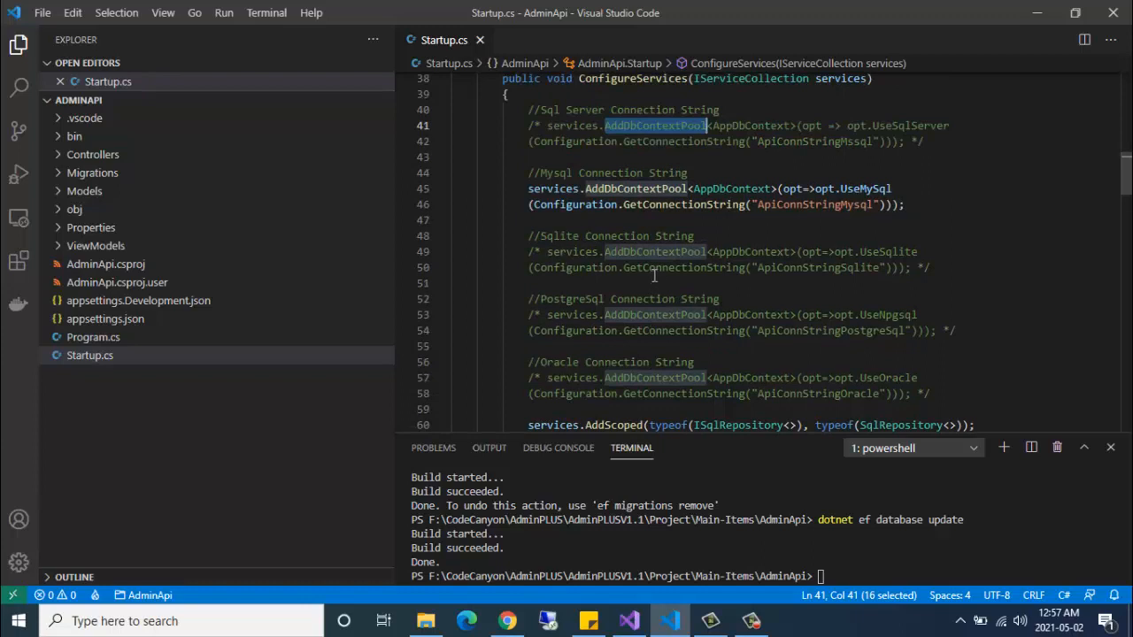
drag(904, 205, 529, 189)
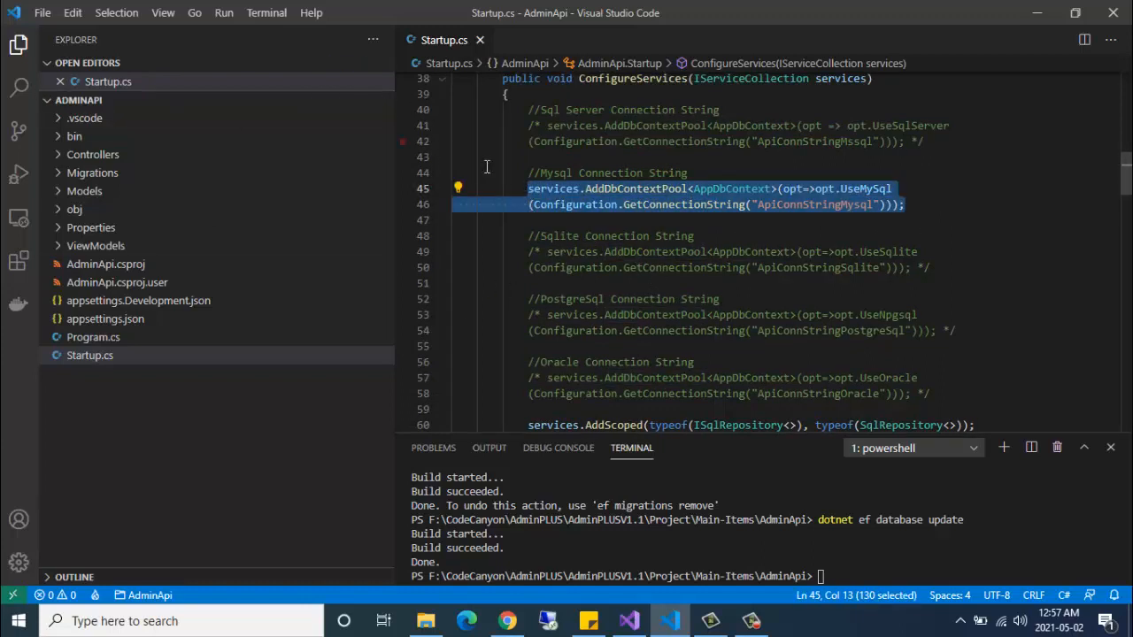
click(920, 208)
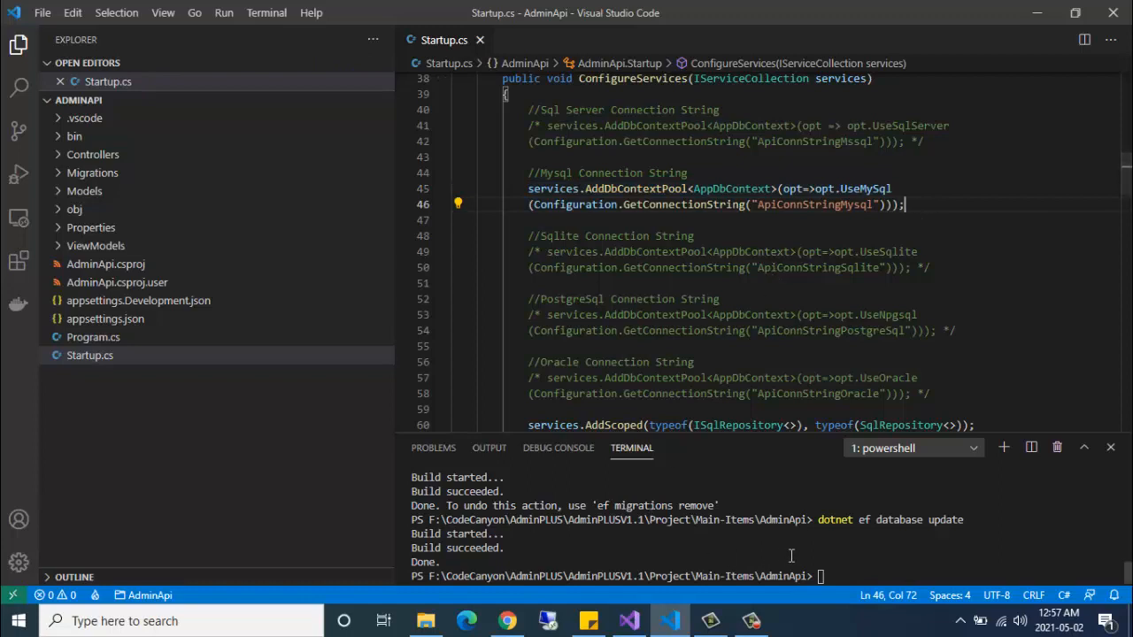
click(870, 576)
- Start AdminApi with 'dotnet run', close Startup.cs, and open the localhost:5001 Swagger page
text(dotnet )
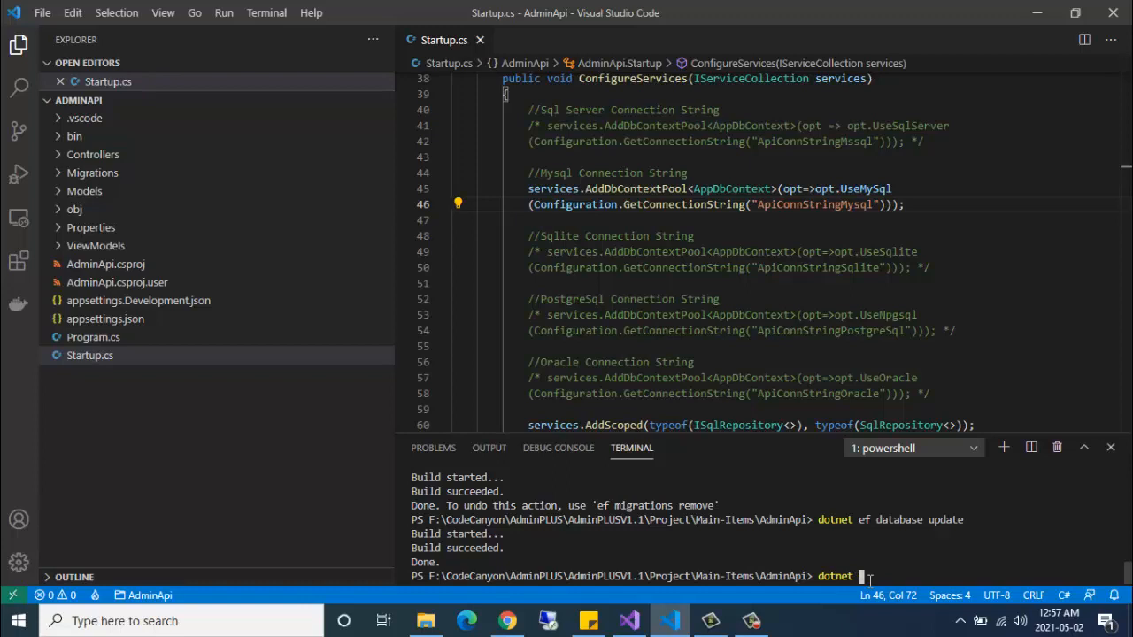
text(ru)
text(n)
key(Return)
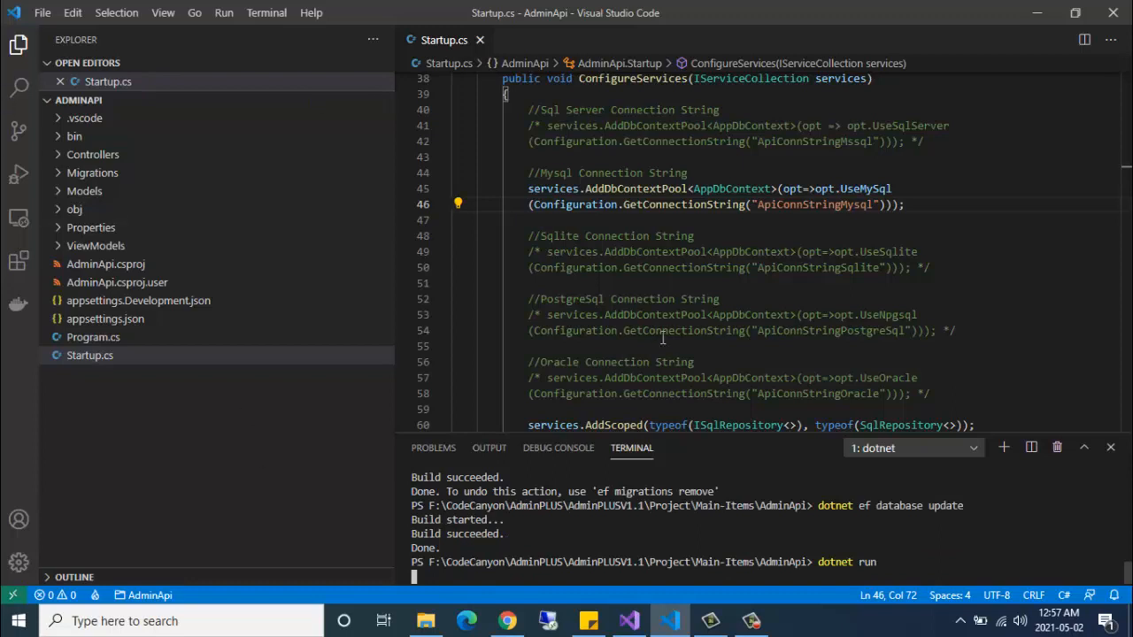
click(480, 40)
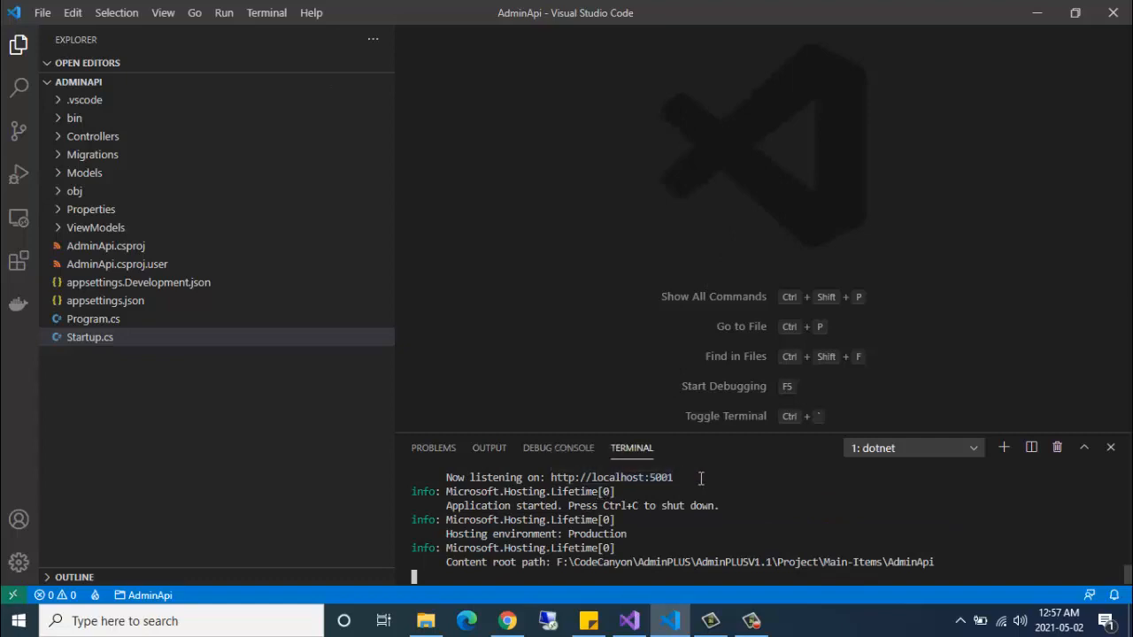
ctrl+click(620, 481)
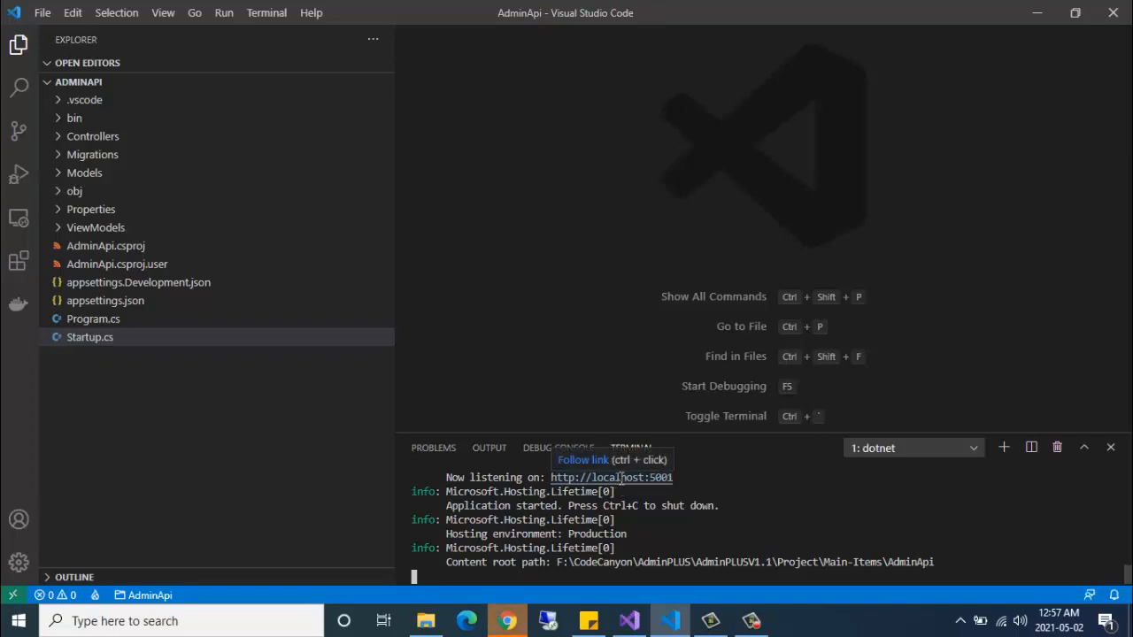
click(519, 625)
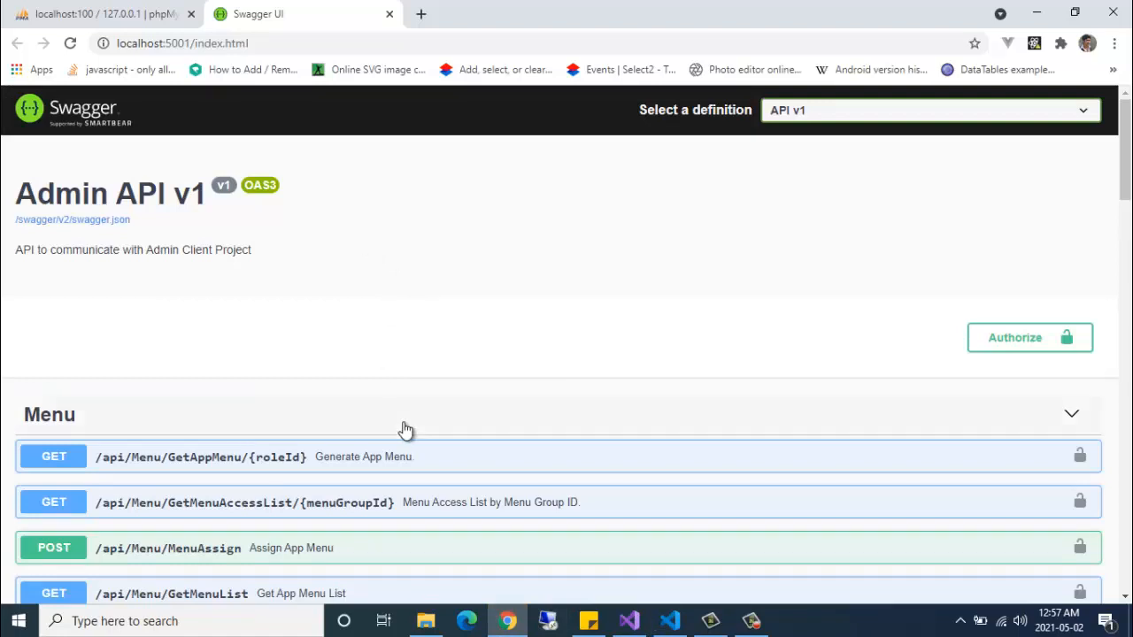
- Collapse and re-expand the Menu, Users and Schemas groups to look over the endpoints
scroll(416, 416, down, 2)
click(368, 248)
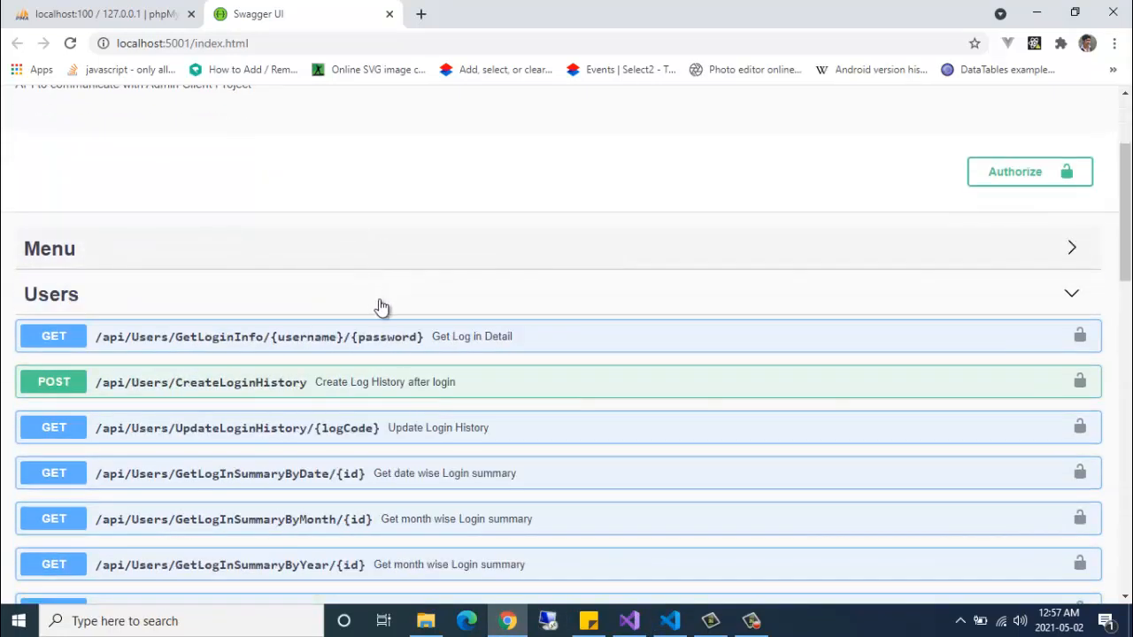
click(378, 295)
click(371, 365)
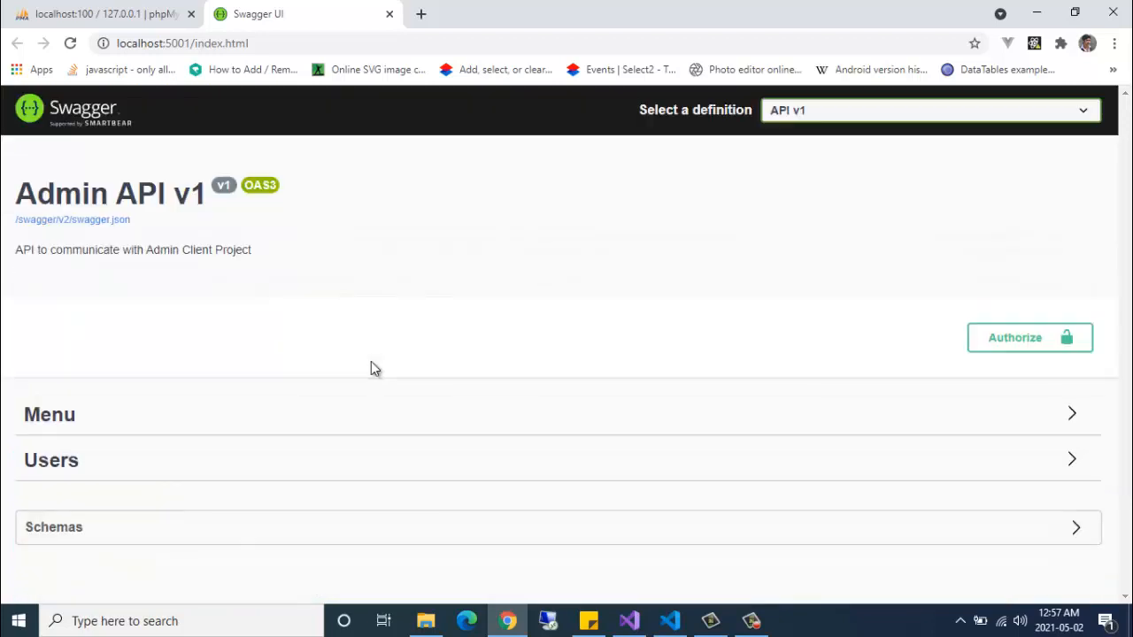
click(316, 443)
click(323, 417)
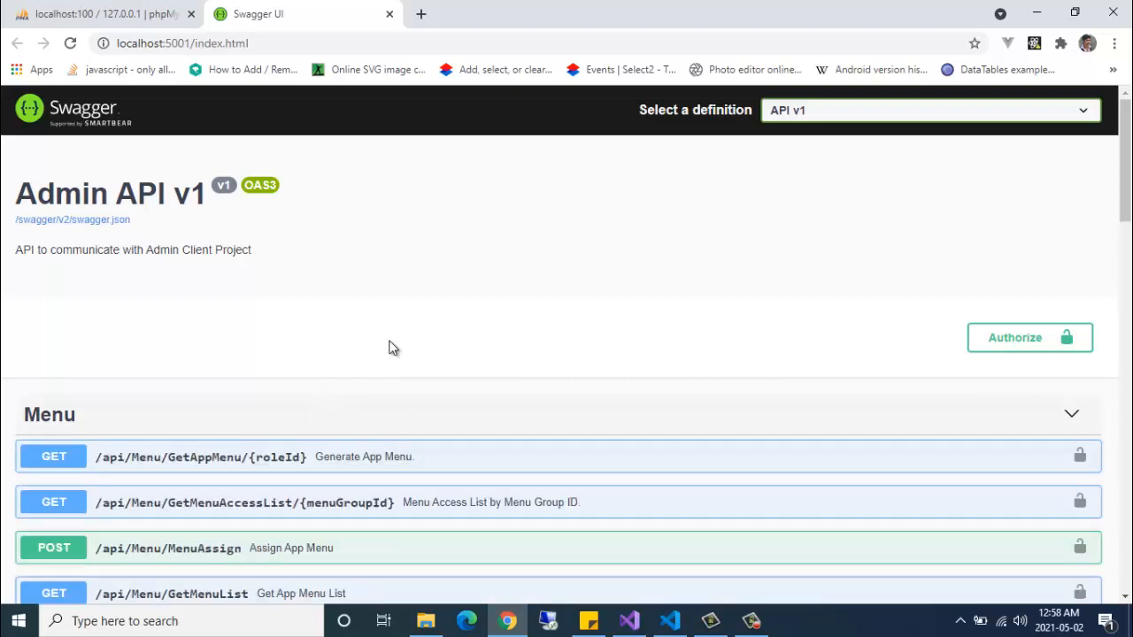
scroll(390, 348, down, 2)
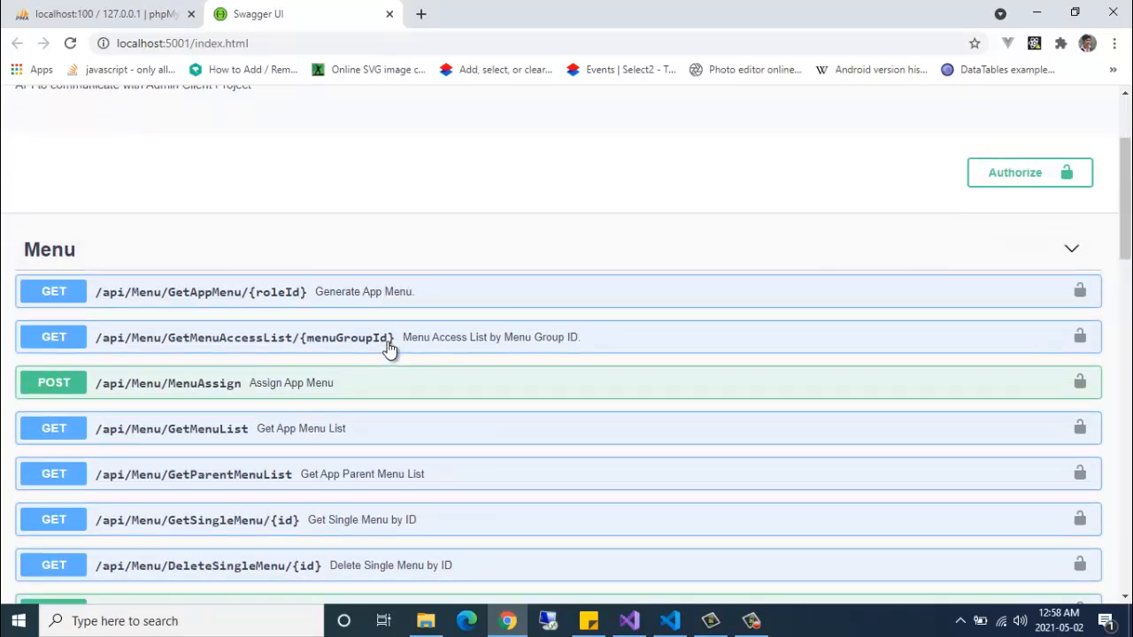
scroll(390, 348, up, 2)
scroll(467, 354, down, 1)
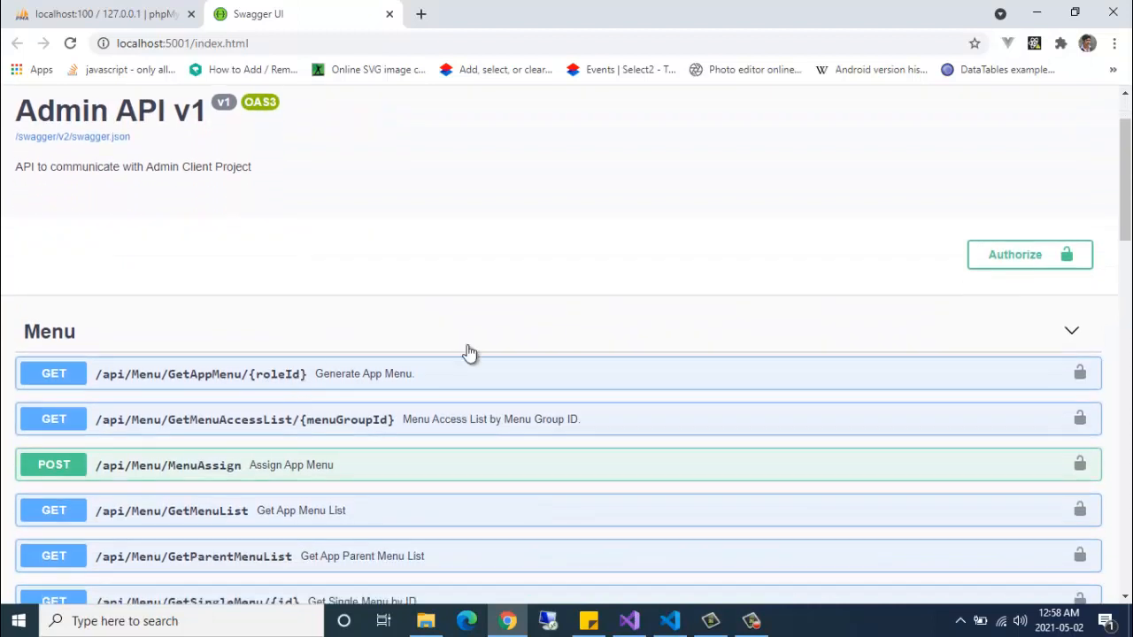
scroll(548, 327, up, 1)
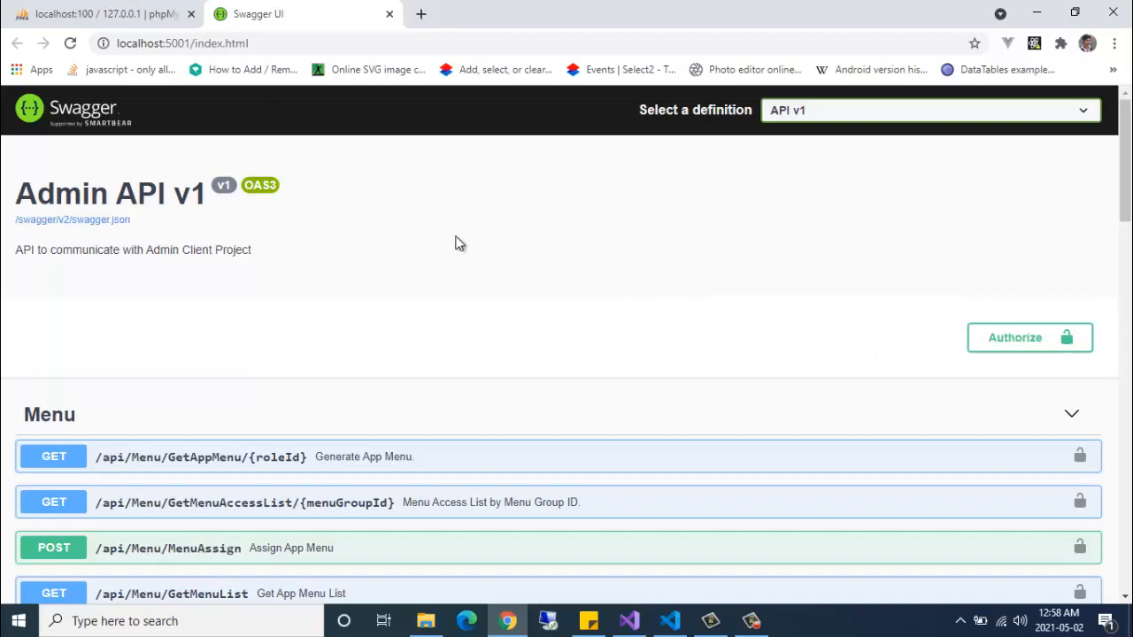
- Open and close the Authorize dialog, then collapse the Menu group
click(1018, 341)
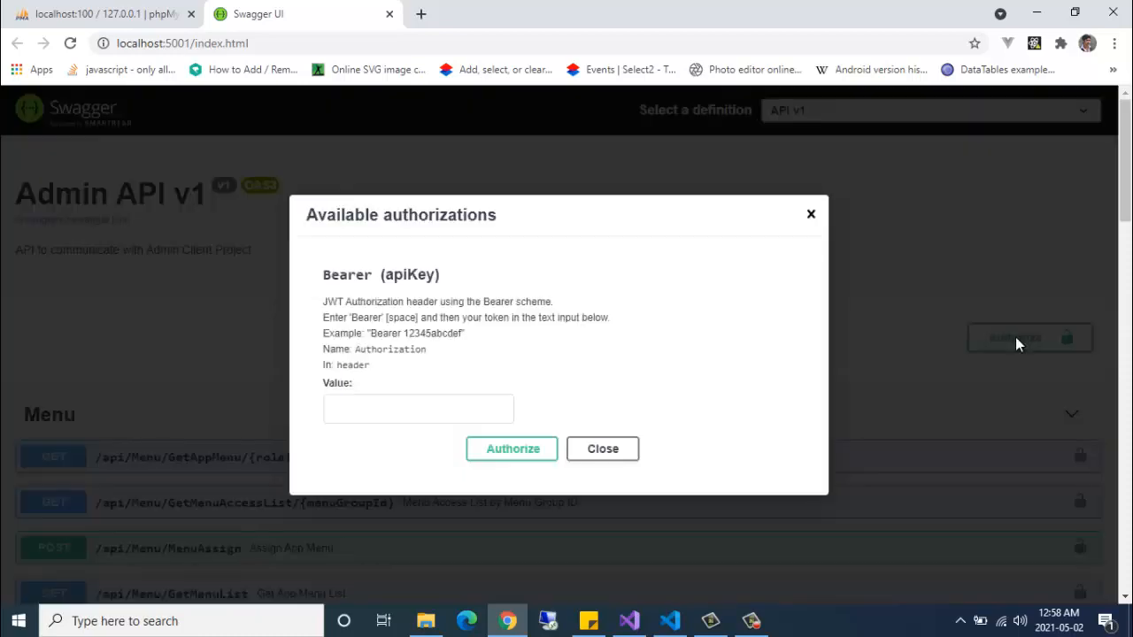
click(810, 214)
scroll(398, 405, down, 3)
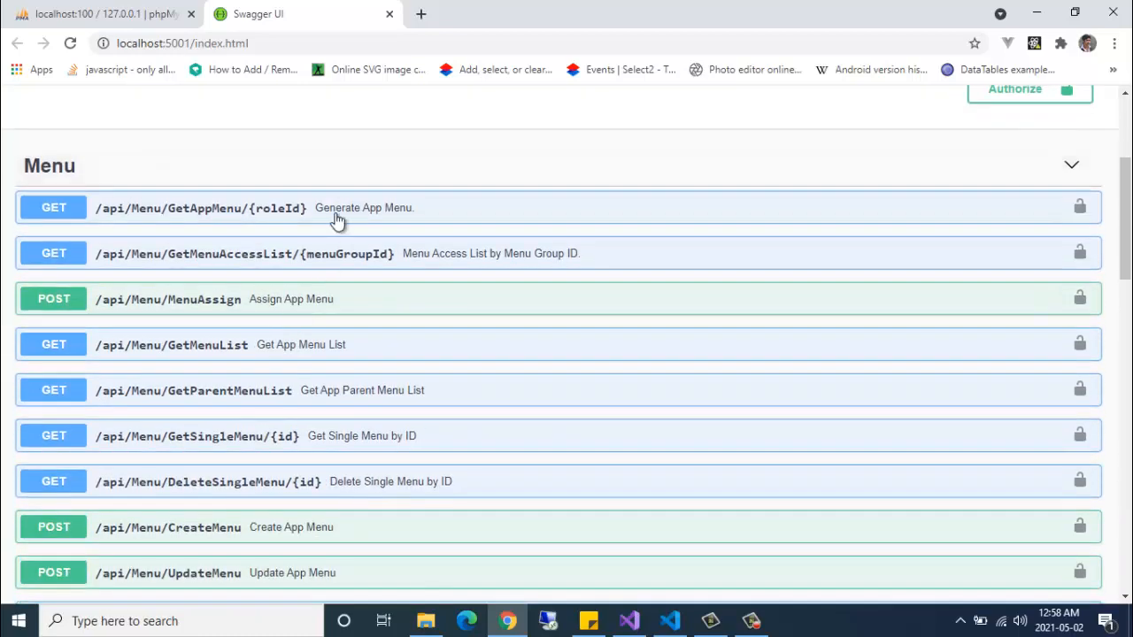
click(342, 167)
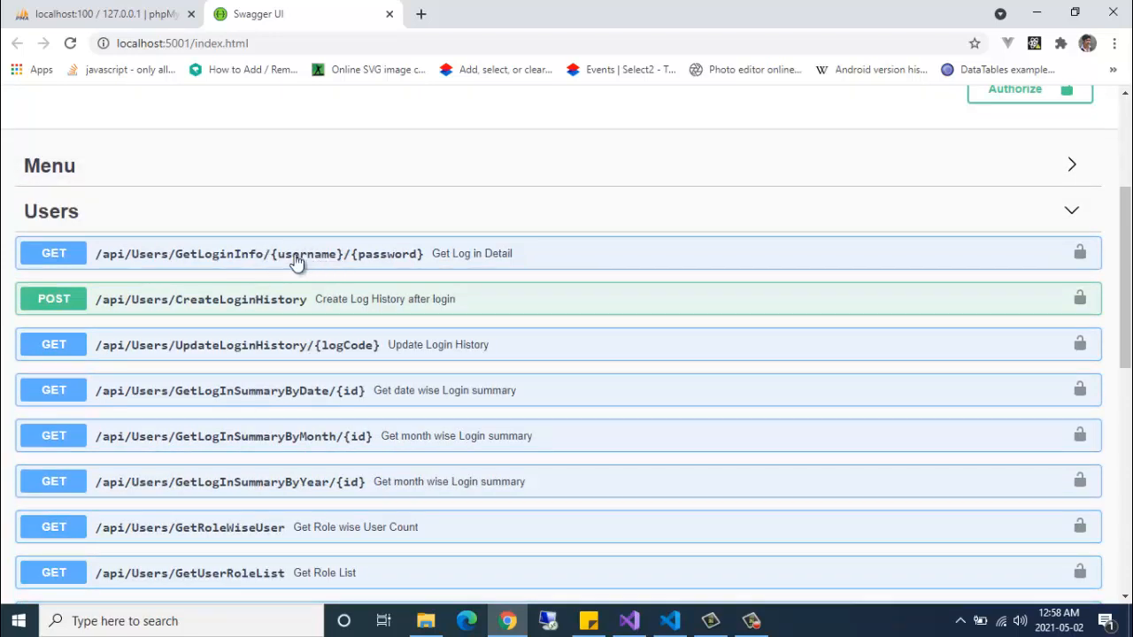
- Call GET /api/Users/GetLoginInfo with the admin username and pasted password
click(382, 262)
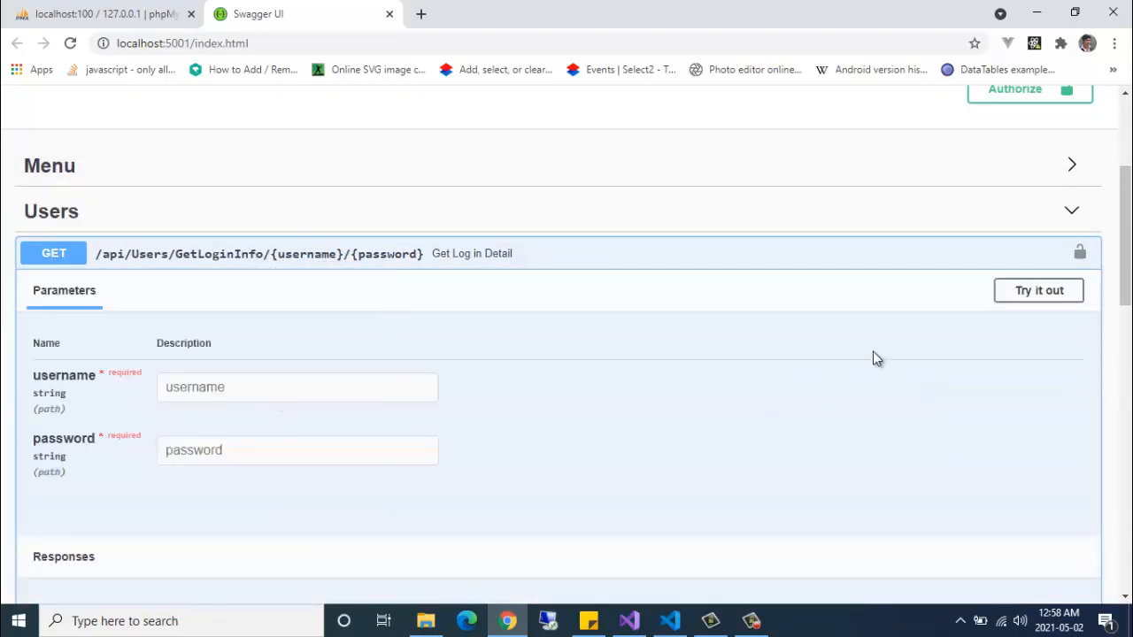
click(1030, 300)
click(303, 382)
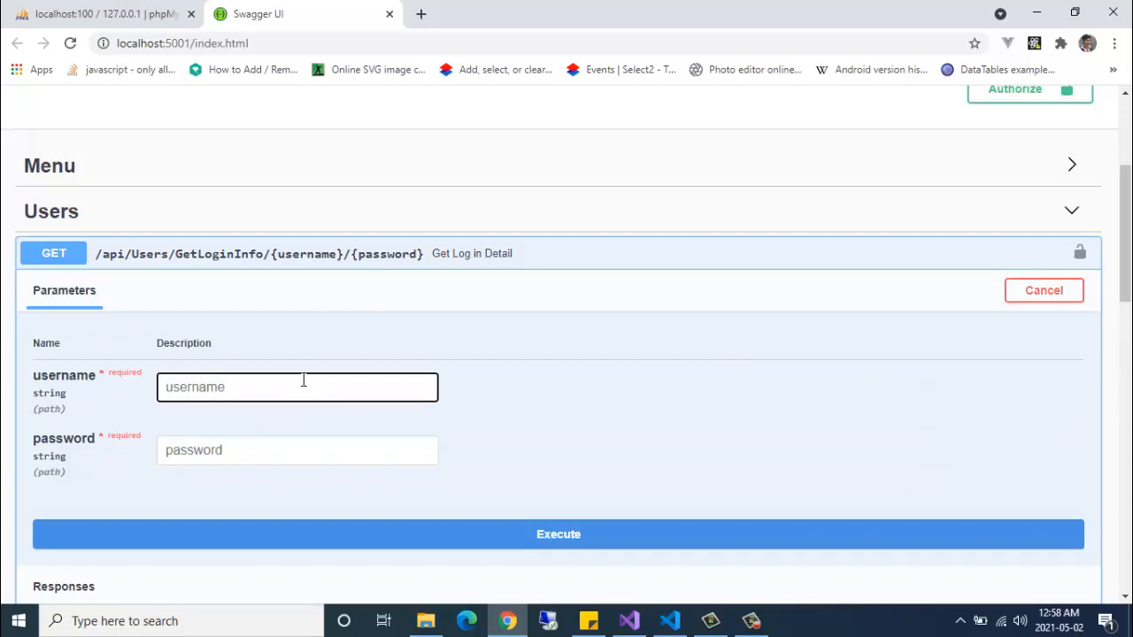
text(admin@2020)
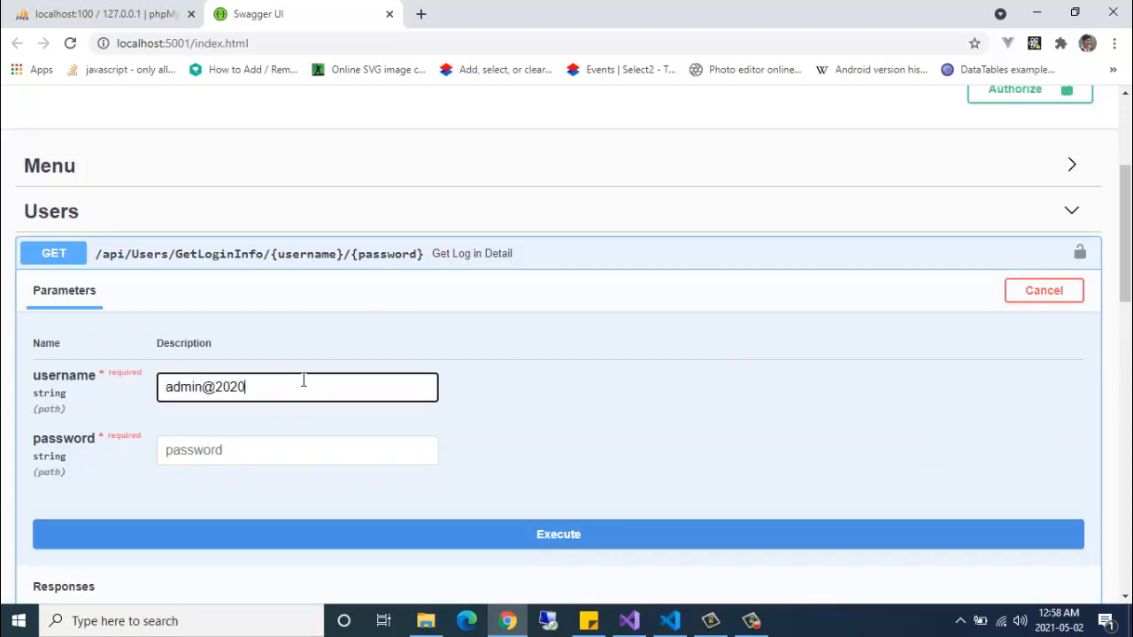
triple_click(303, 381)
key(ctrl+c)
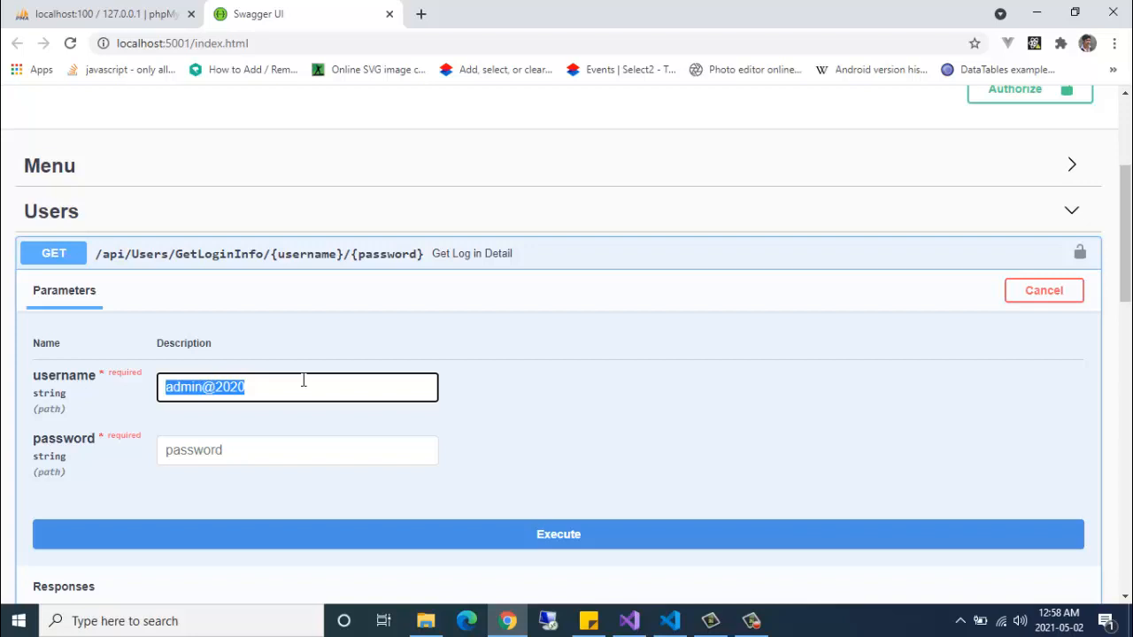
key(Tab)
key(ctrl+v)
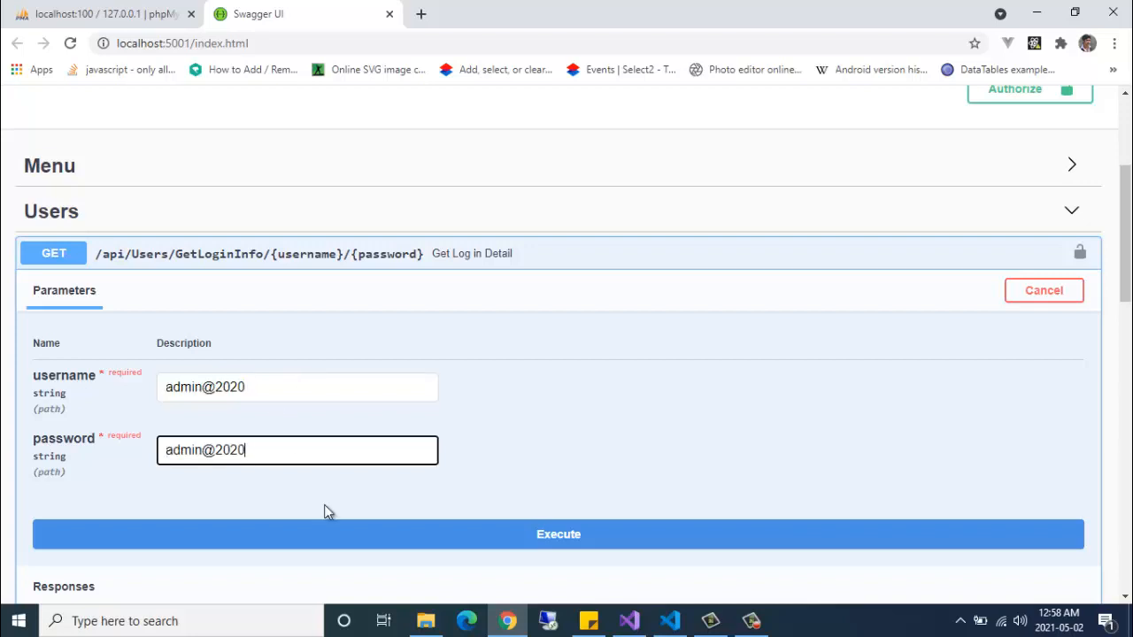
click(487, 534)
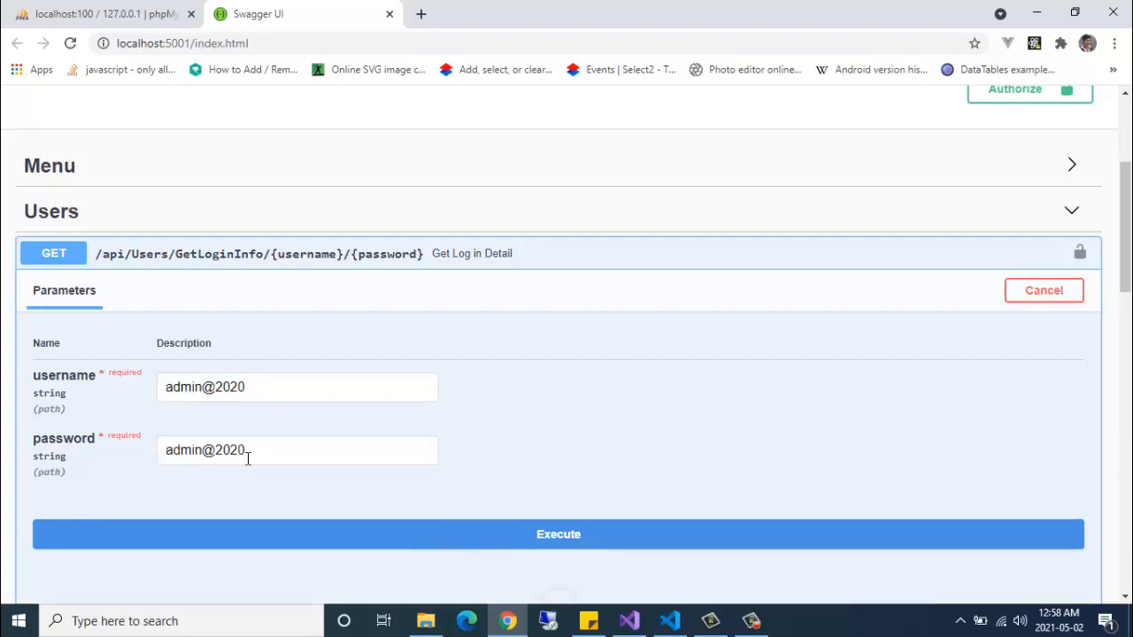
- Select the JWT token returned in the code 200 response body
scroll(252, 456, down, 5)
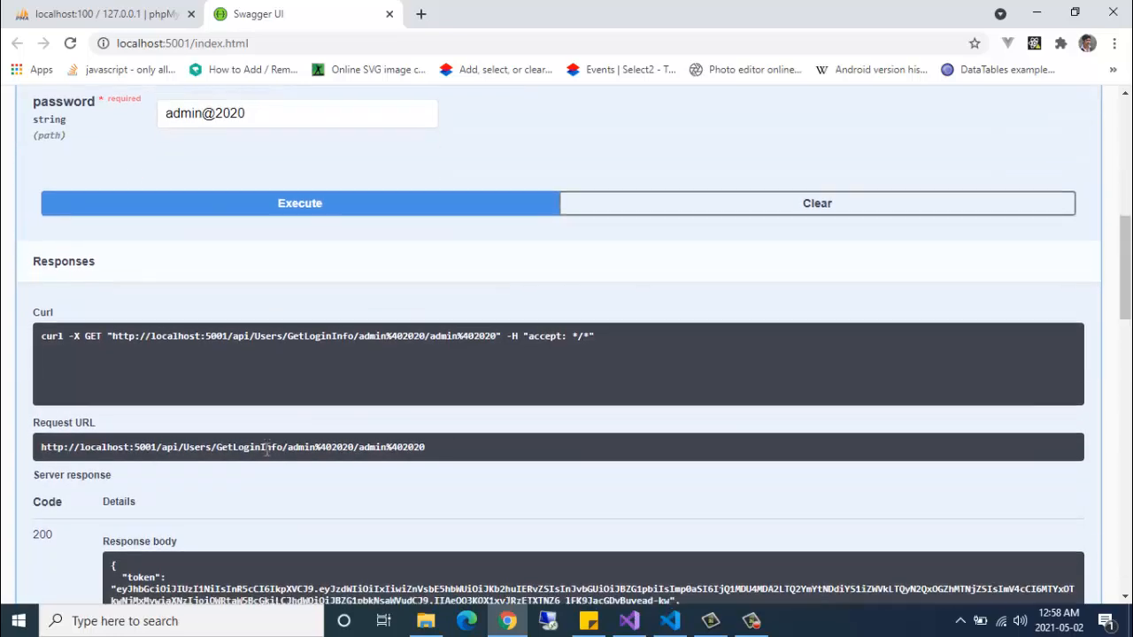
scroll(528, 461, down, 2)
drag(670, 440, 116, 427)
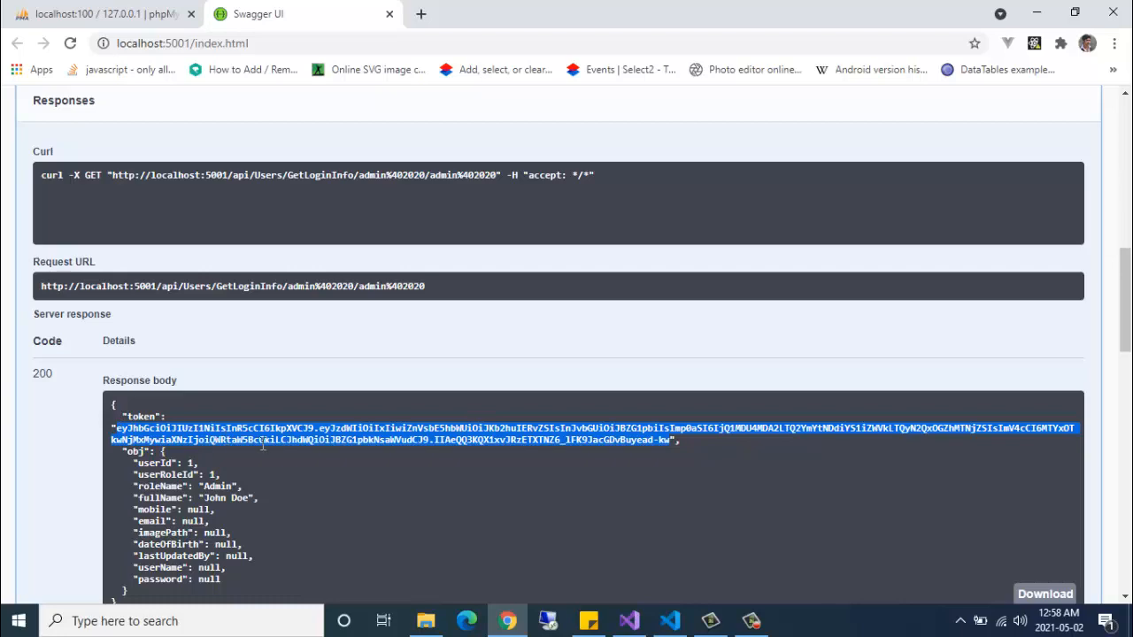
scroll(486, 458, up, 10)
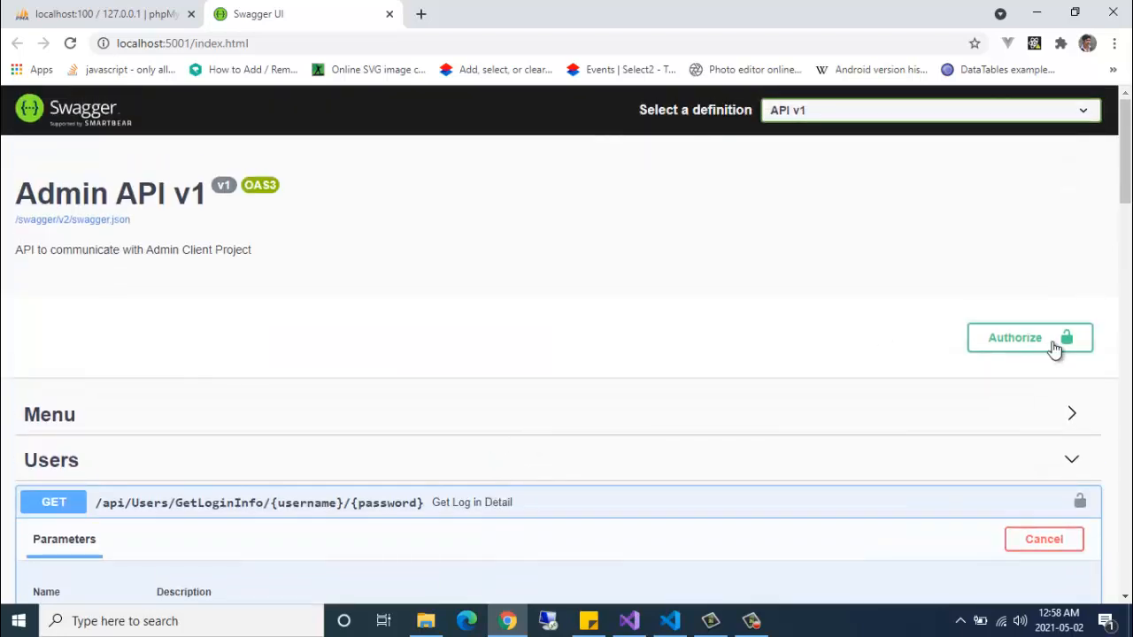
- Authorize Swagger with 'Bearer' followed by the pasted JWT token
click(1049, 341)
click(398, 407)
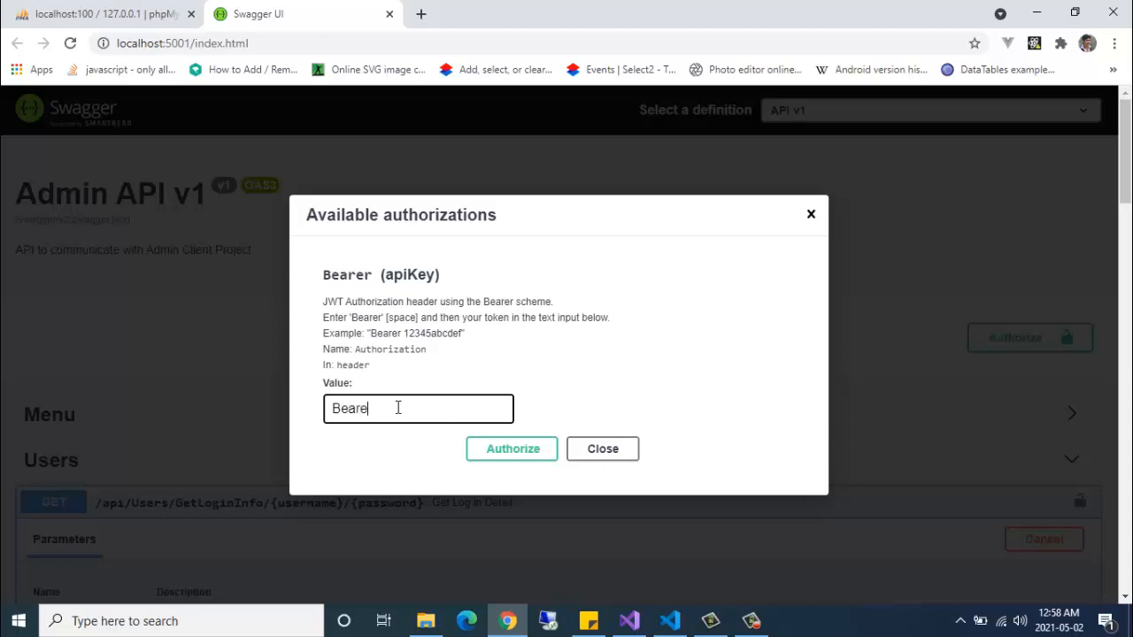
text(Bearer)
key(ctrl+v)
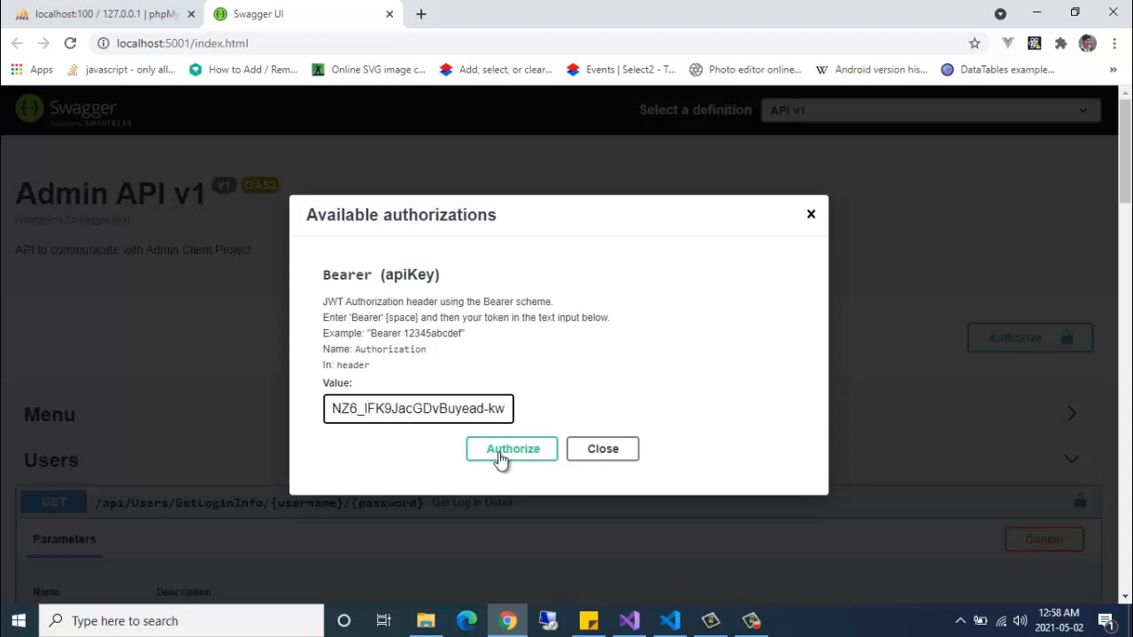
click(501, 452)
click(606, 450)
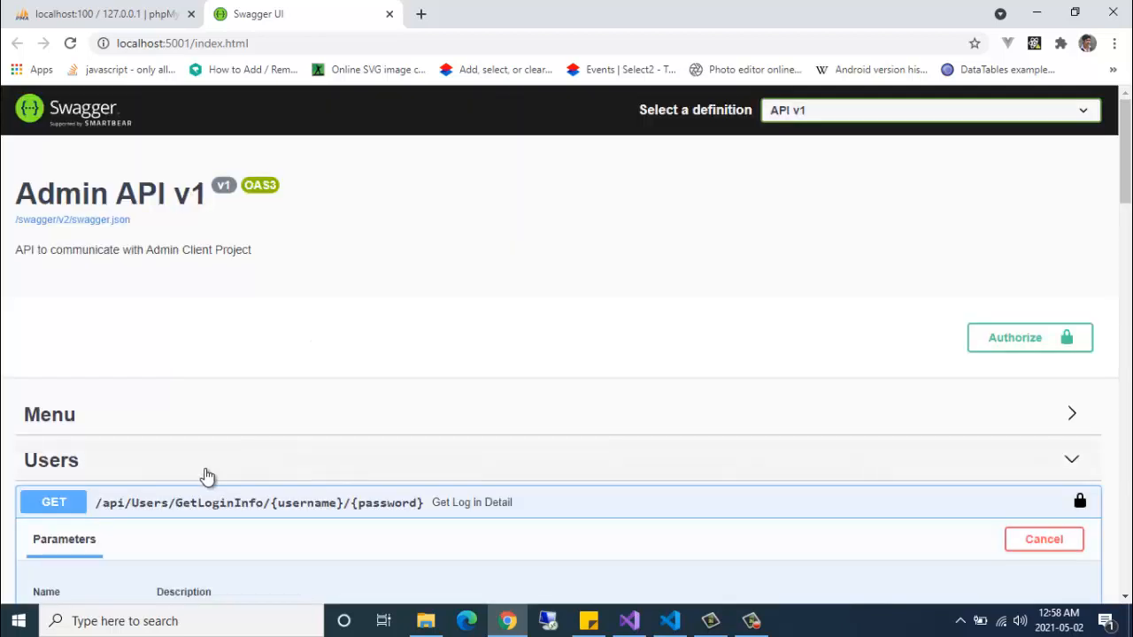
- Run GetAppMenu with roleId 1, review the returned menu list, then switch to Visual Studio
click(206, 464)
click(207, 436)
scroll(221, 399, down, 1)
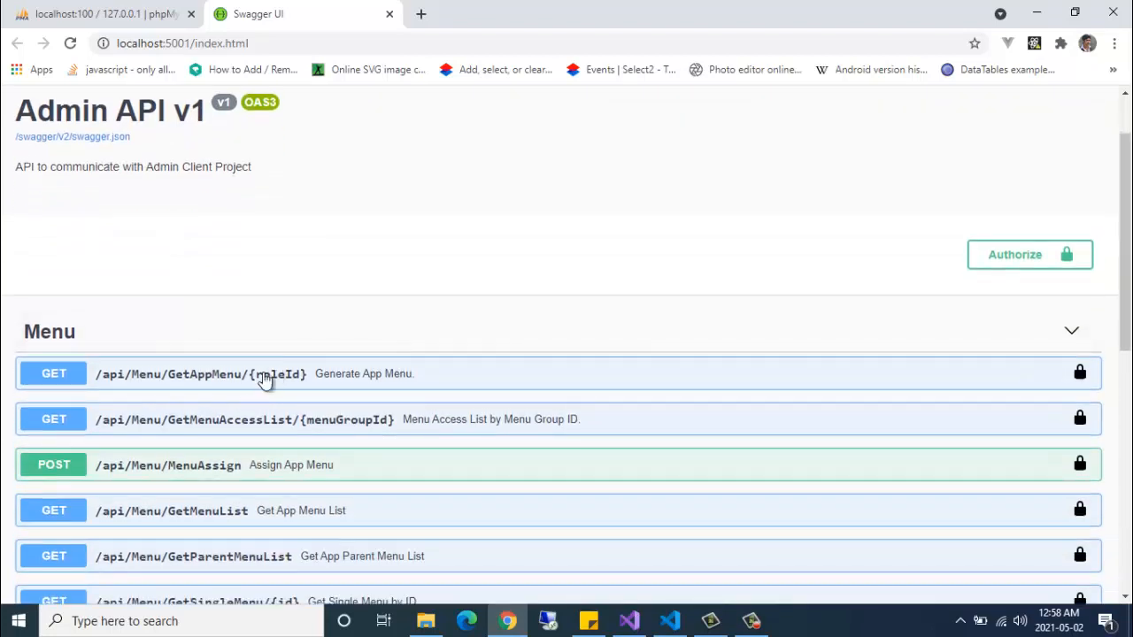
click(259, 377)
scroll(222, 416, down, 1)
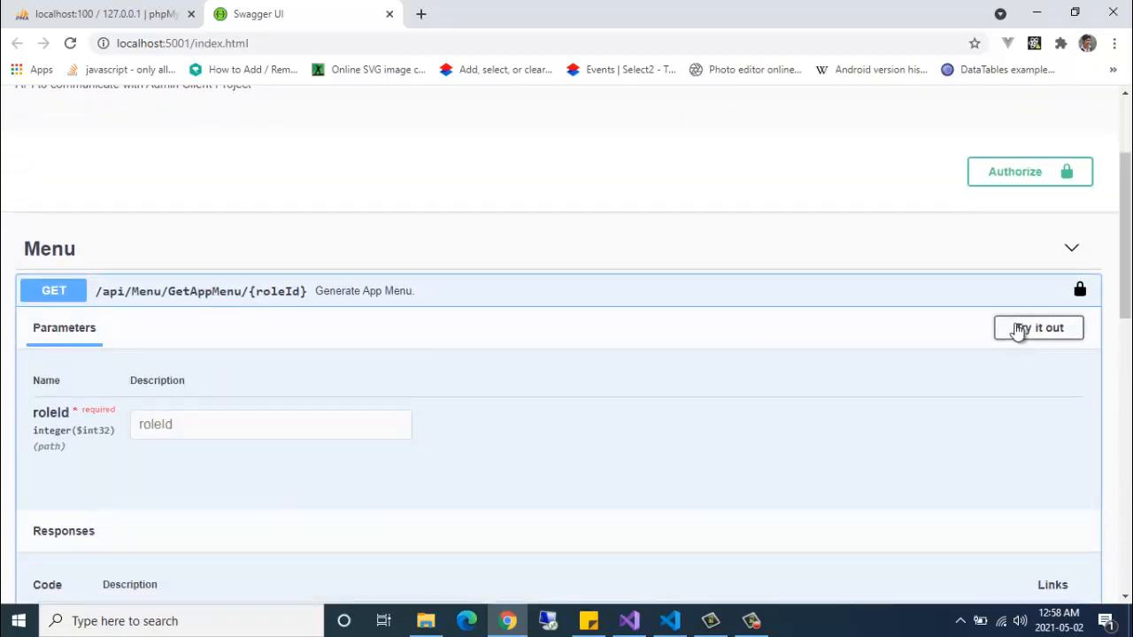
click(1017, 328)
click(216, 422)
text(1)
scroll(301, 433, down, 3)
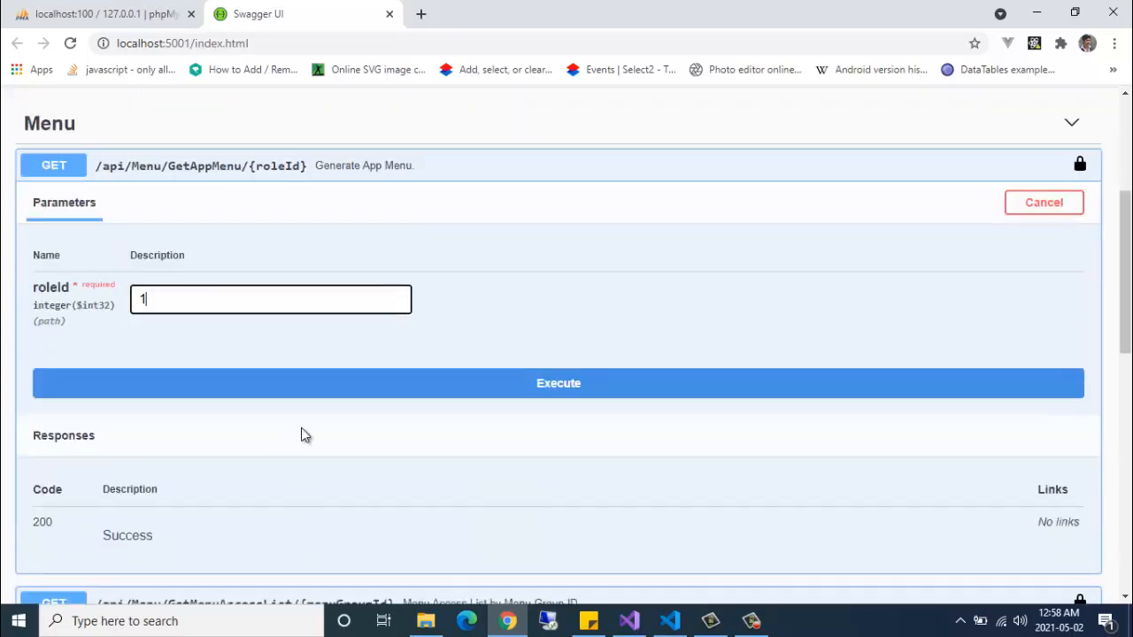
click(430, 262)
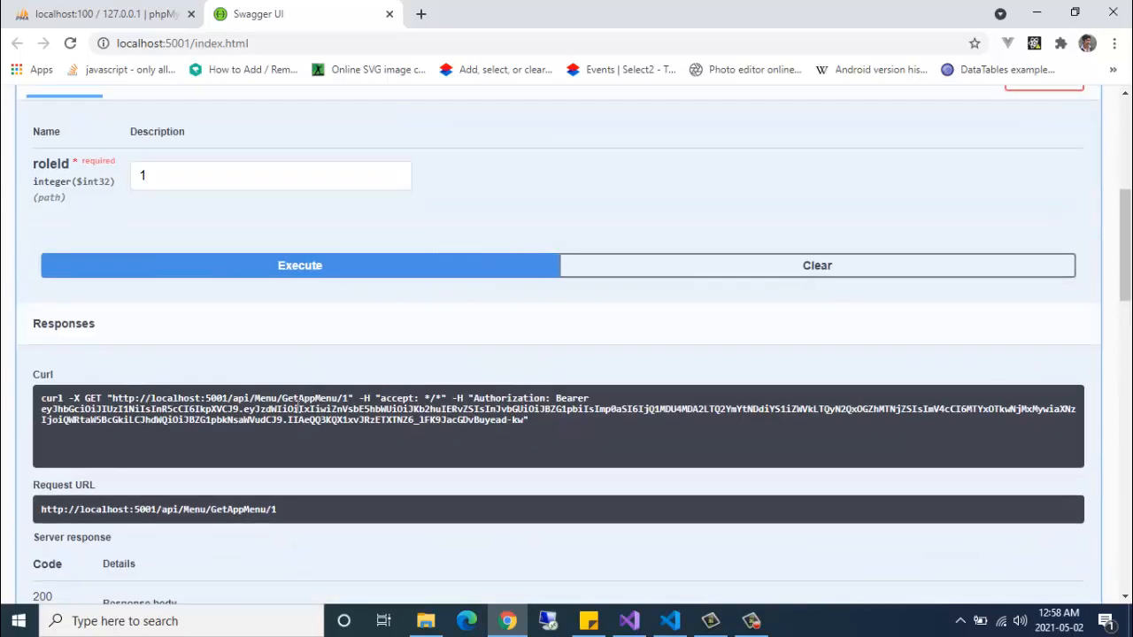
scroll(296, 413, down, 4)
scroll(297, 413, down, 1)
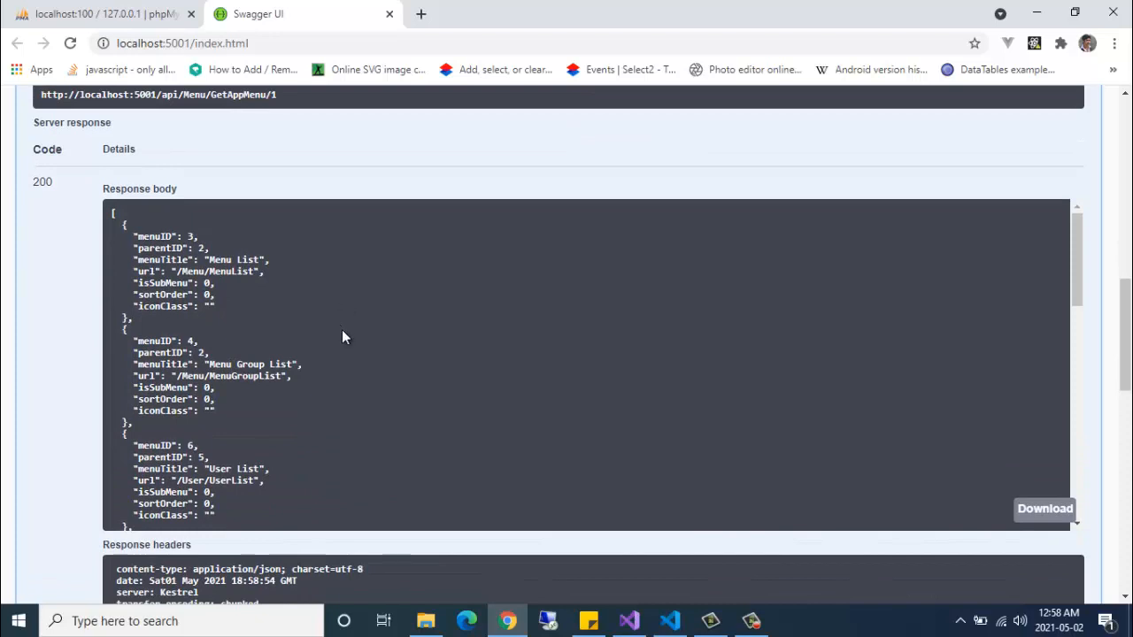
scroll(344, 336, down, 4)
scroll(343, 336, up, 2)
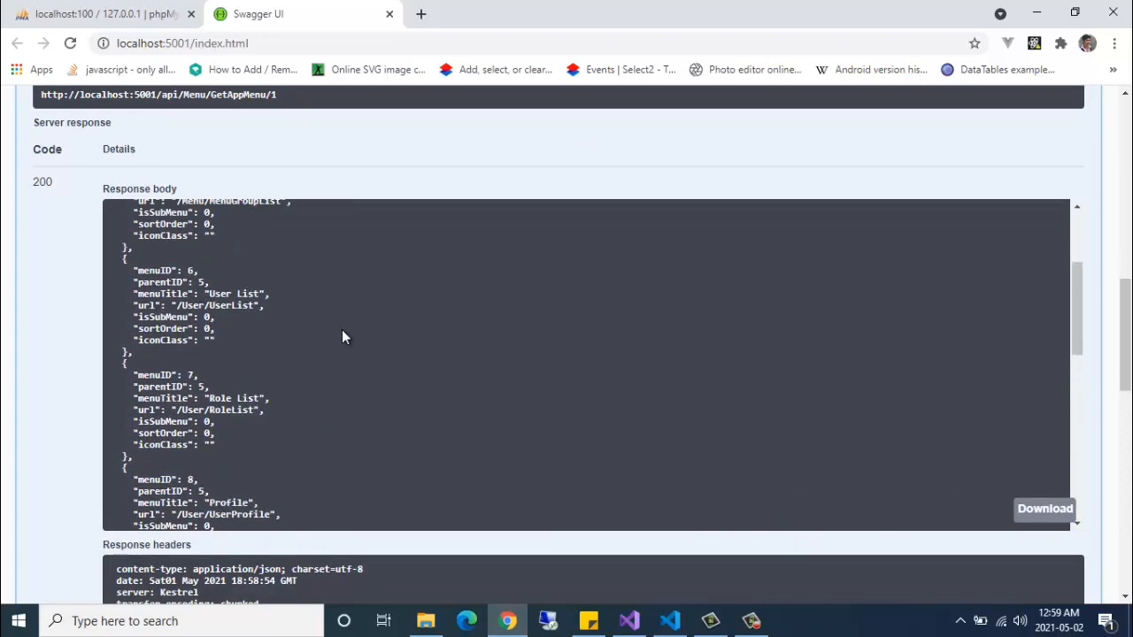
scroll(343, 336, up, 2)
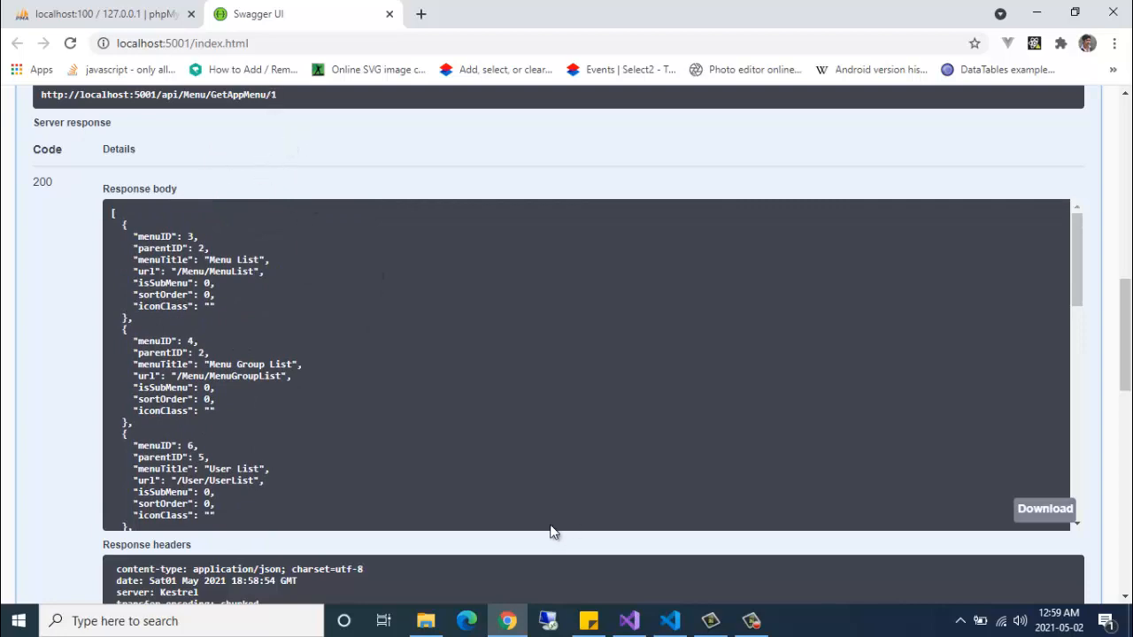
click(629, 620)
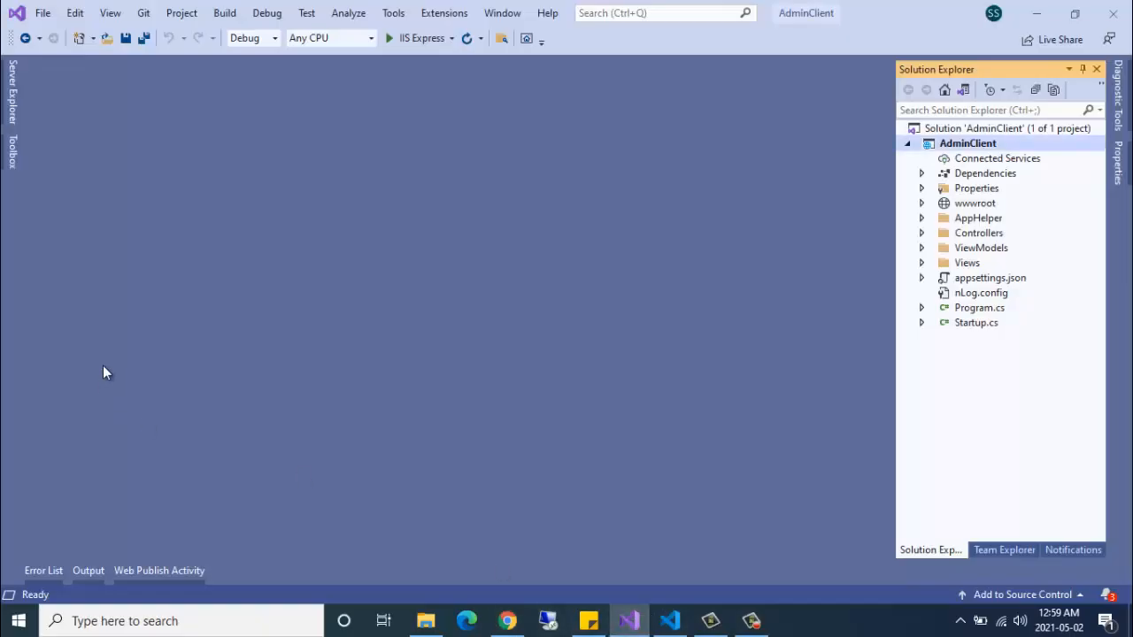
- Open appsettings.json and check its WebAPIBaseUrl against the API's localhost:5001 address
double_click(985, 282)
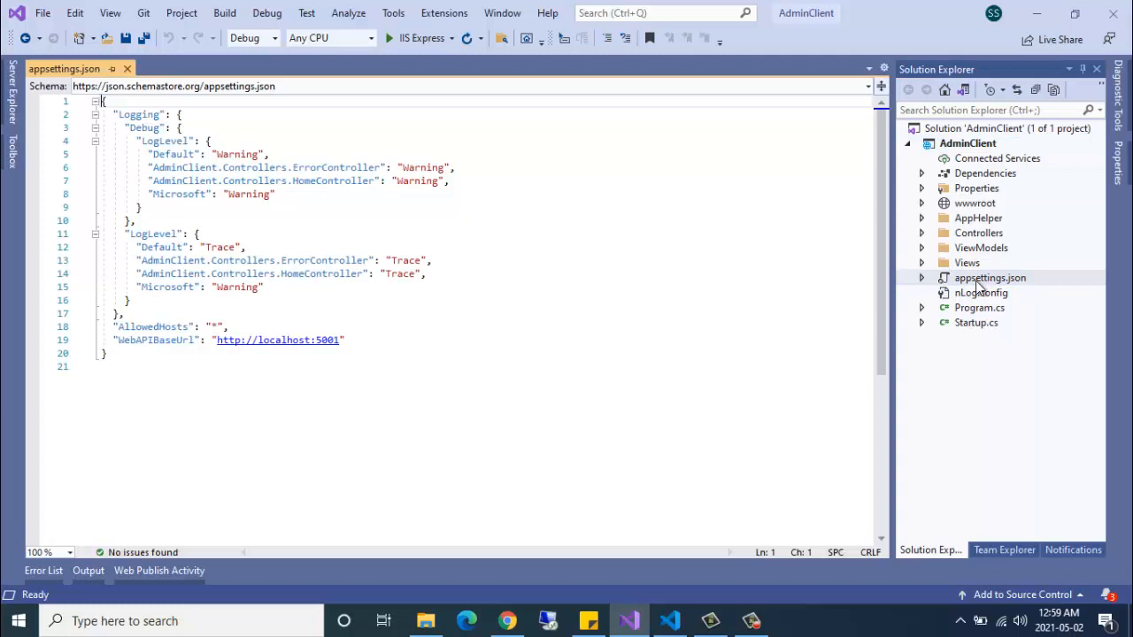
click(123, 361)
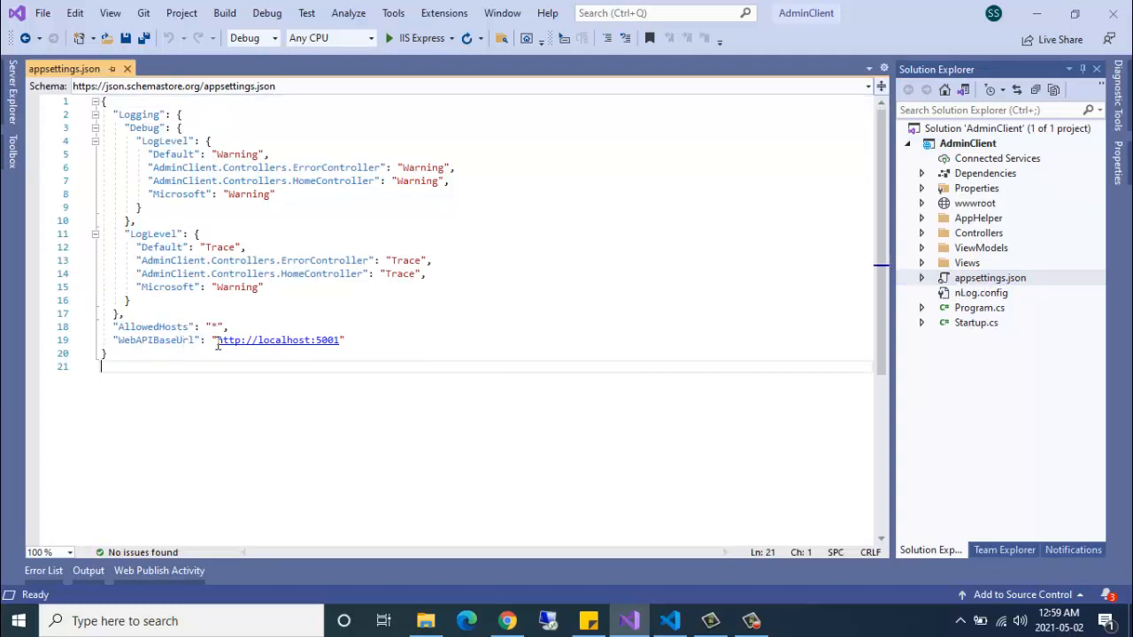
mouse_move(217, 344)
mouse_down()
mouse_move(336, 346)
mouse_move(106, 354)
mouse_move(216, 352)
mouse_up()
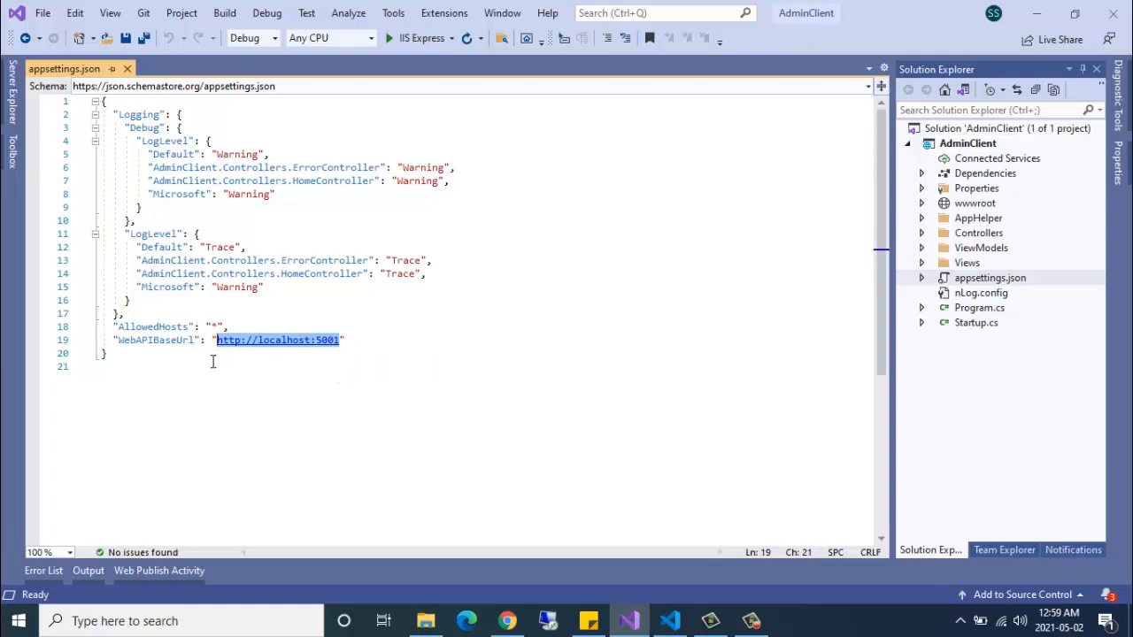
click(143, 354)
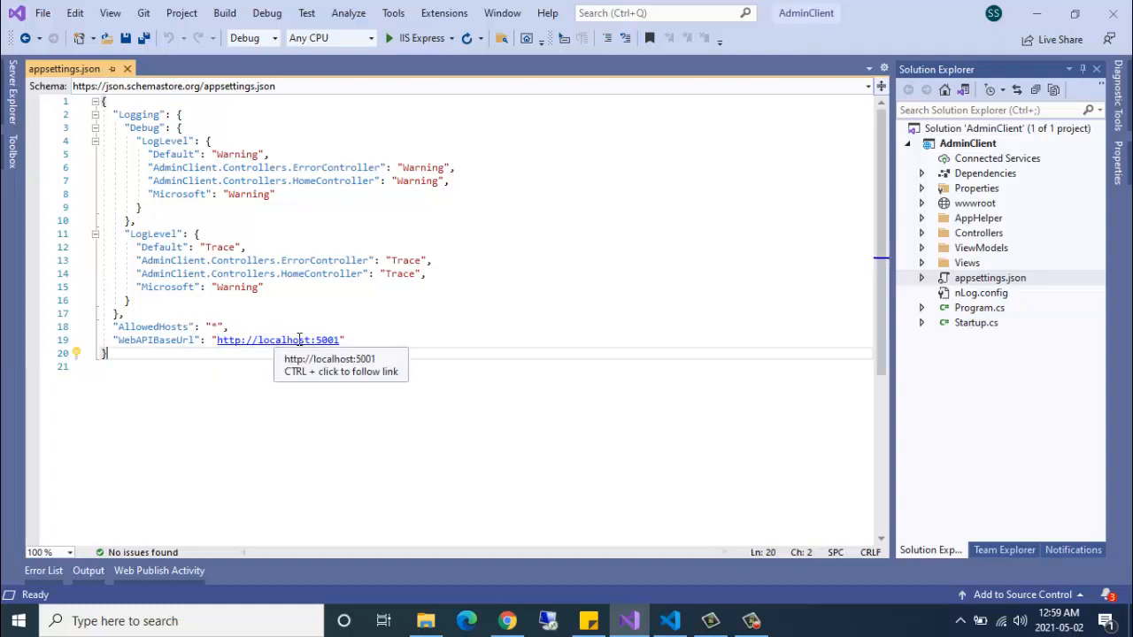
click(670, 621)
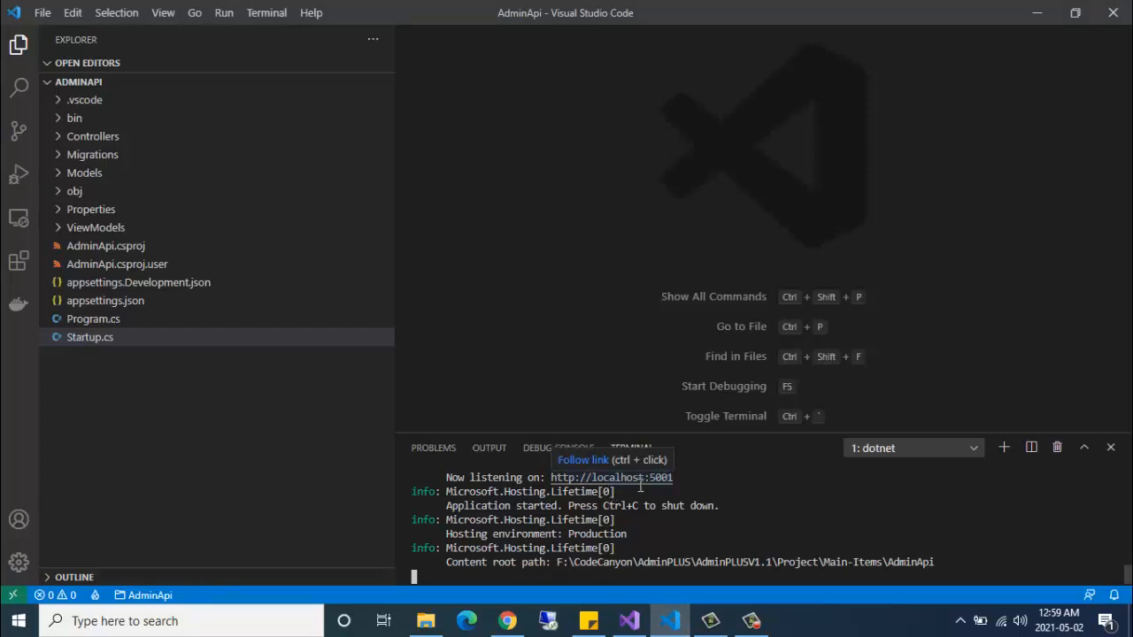
click(507, 621)
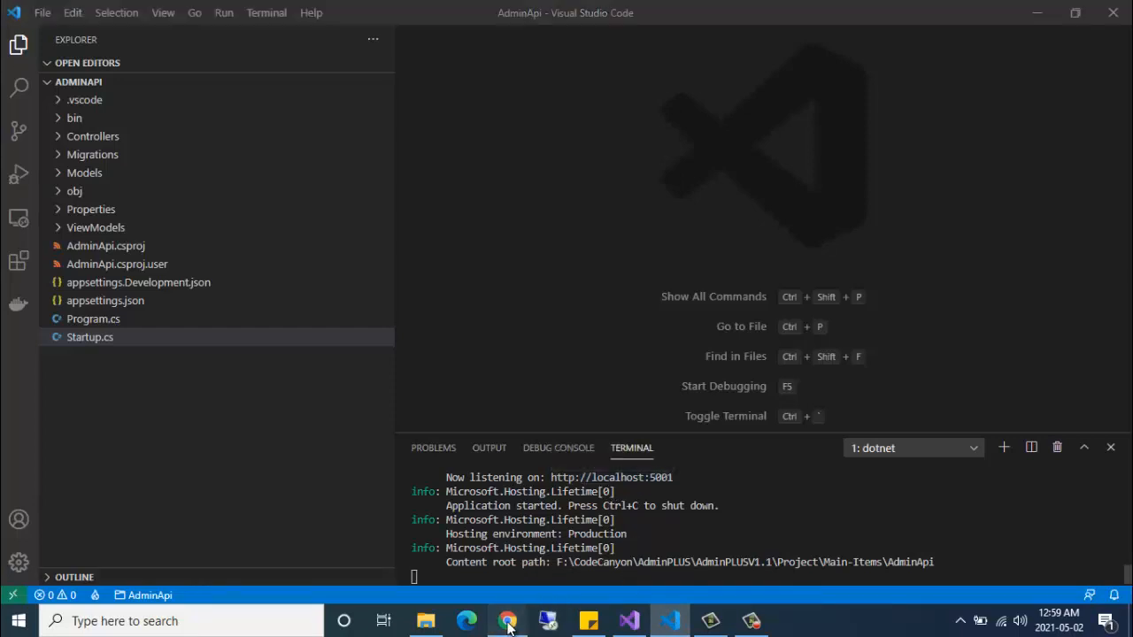
click(629, 621)
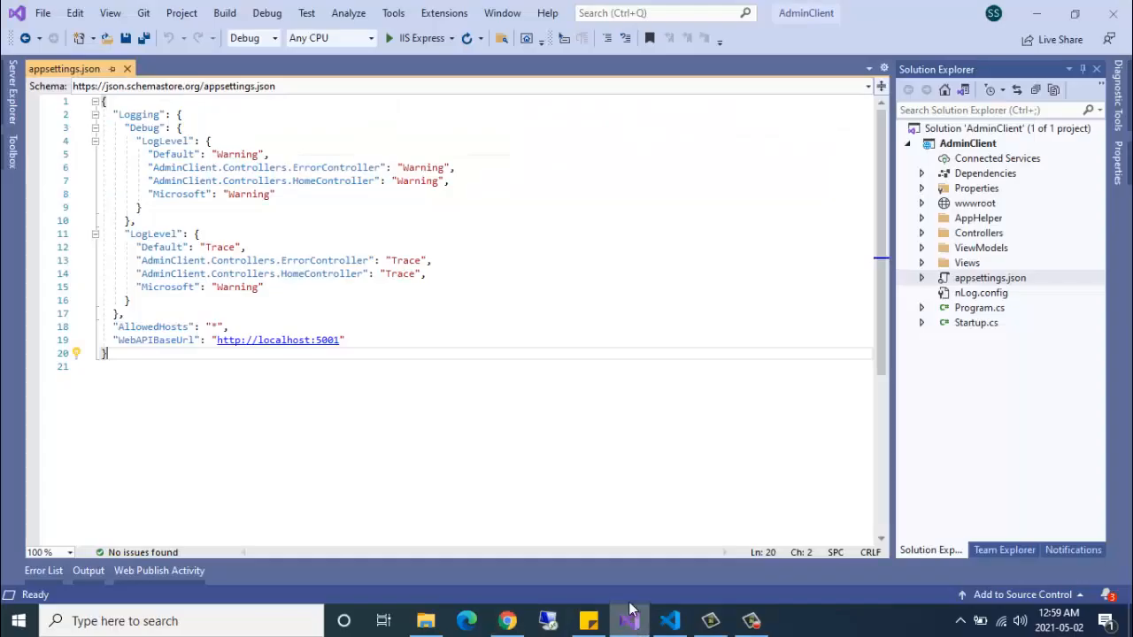
- Build and launch AdminClient, bringing up its AdminPLUS sign-in page at localhost:53580
click(362, 340)
click(492, 340)
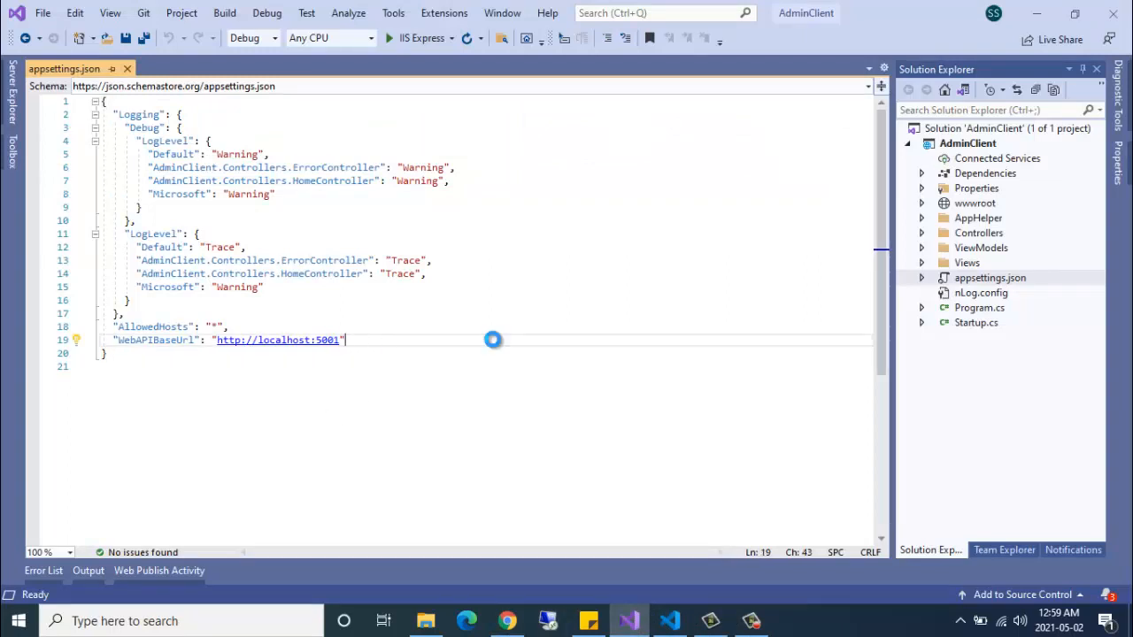
key(ctrl+shift+b)
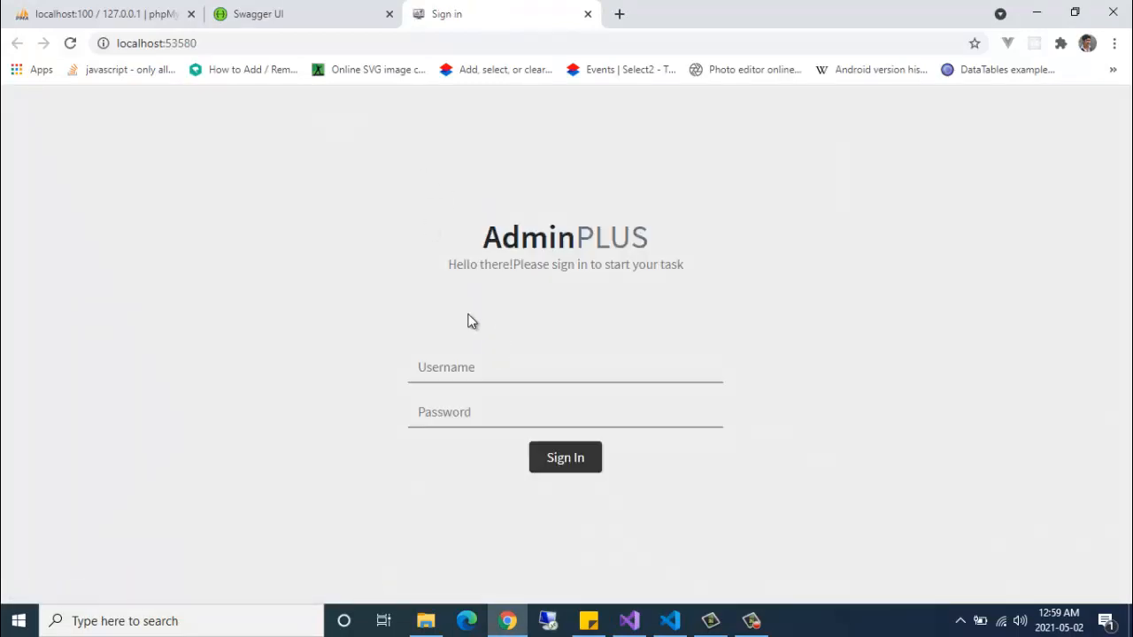
- Sign in to AdminPLUS with the saved admin username and the account password
click(509, 369)
text(ad)
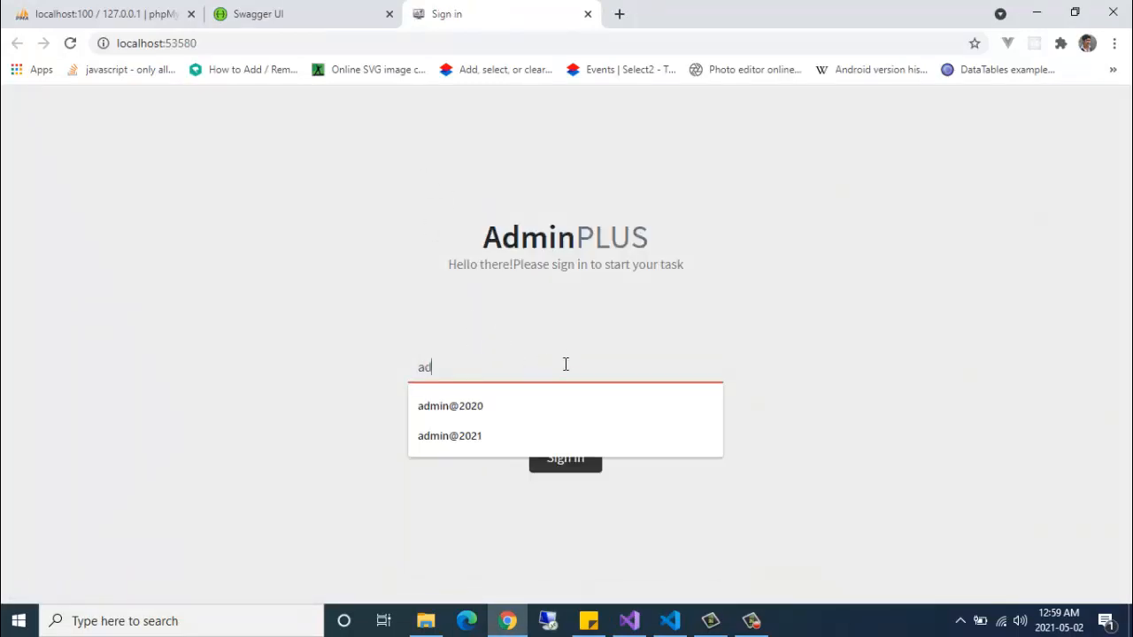
text(min@)
click(490, 406)
drag(500, 383, 432, 386)
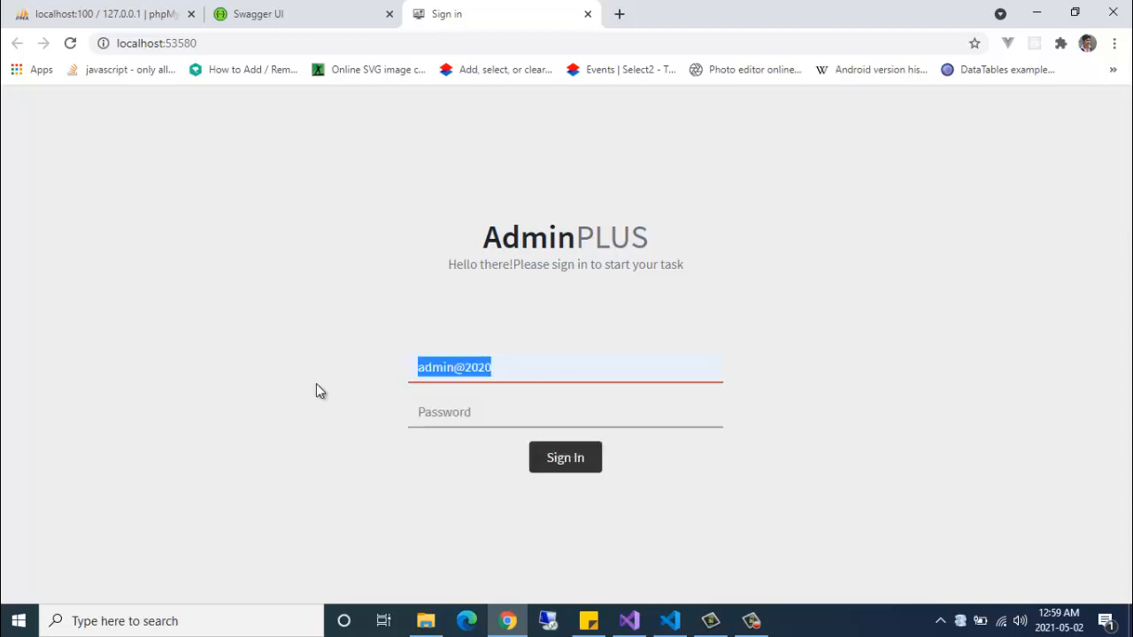
key(Tab)
key(ctrl+v)
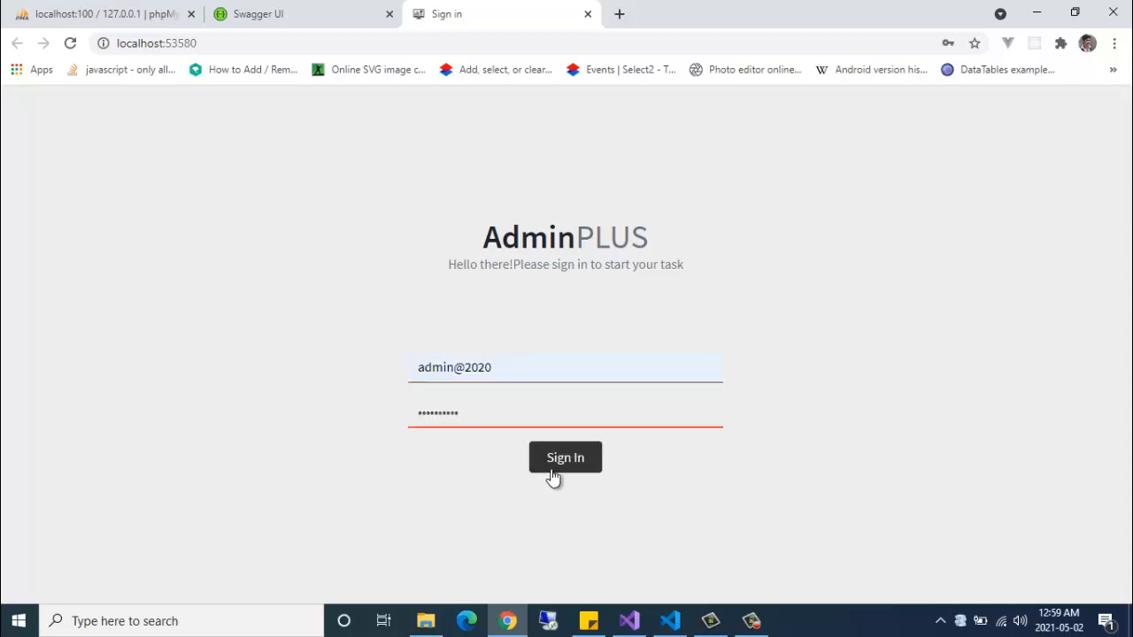
click(552, 478)
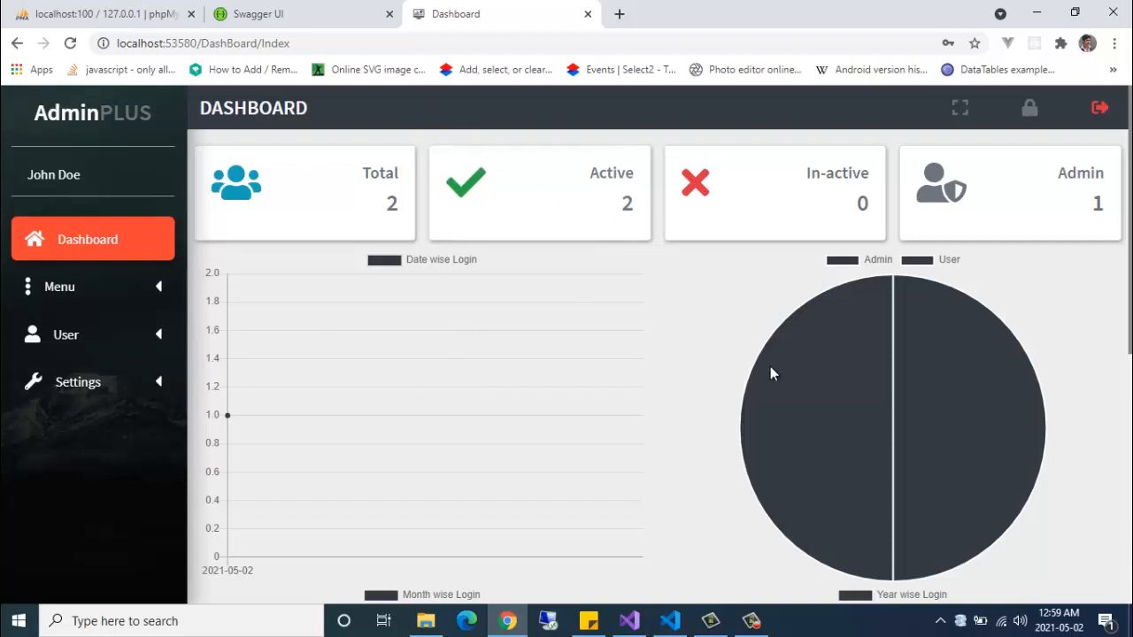
- Review the dashboard's user counts and login charts, briefly viewing it full screen
scroll(735, 372, down, 1)
scroll(567, 331, up, 1)
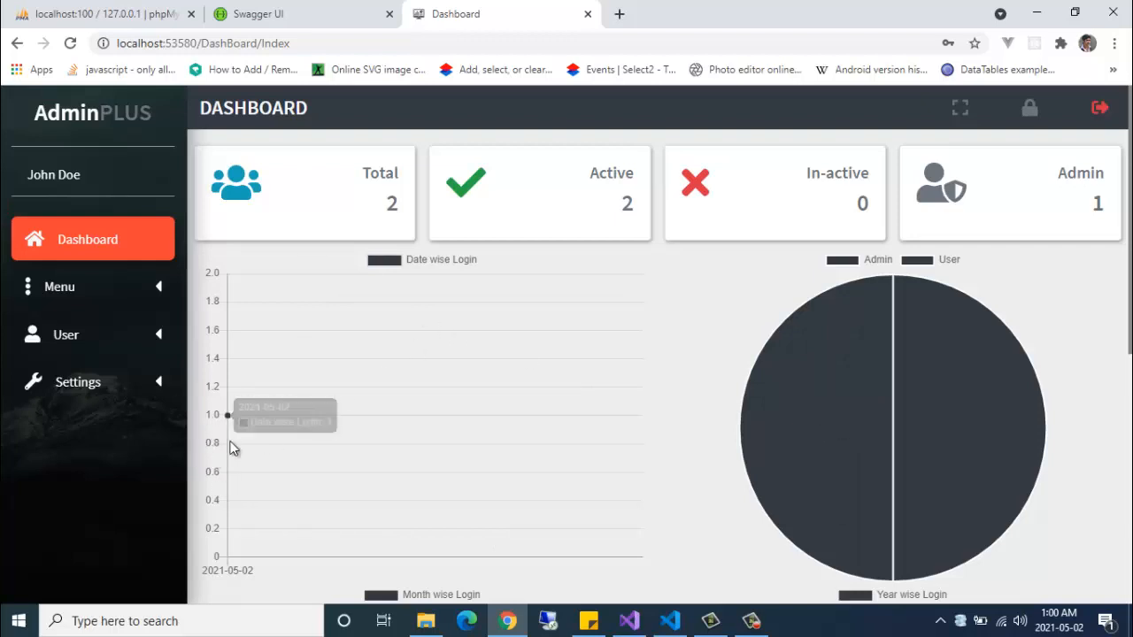
scroll(531, 425, down, 1)
mouse_move(801, 347)
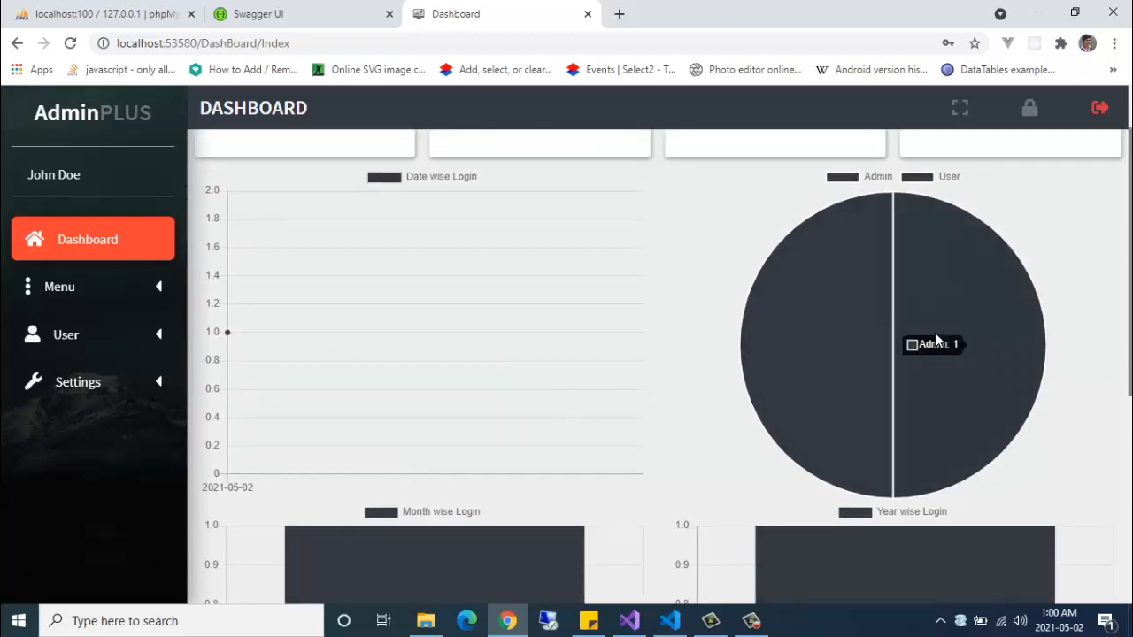
scroll(789, 376, down, 5)
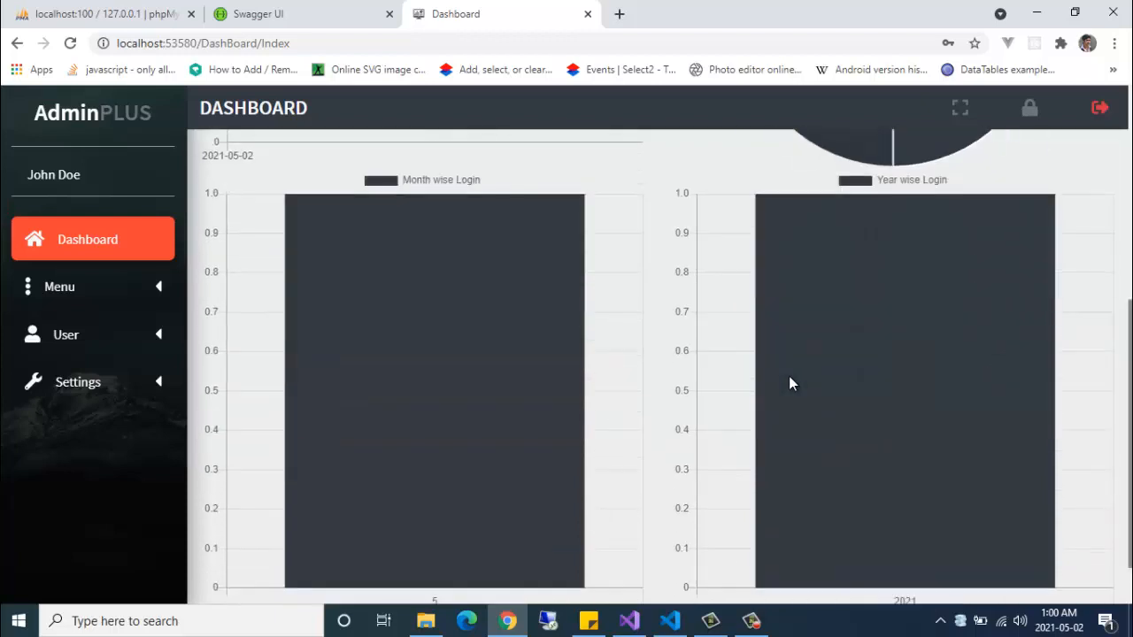
scroll(491, 358, up, 1)
mouse_move(957, 331)
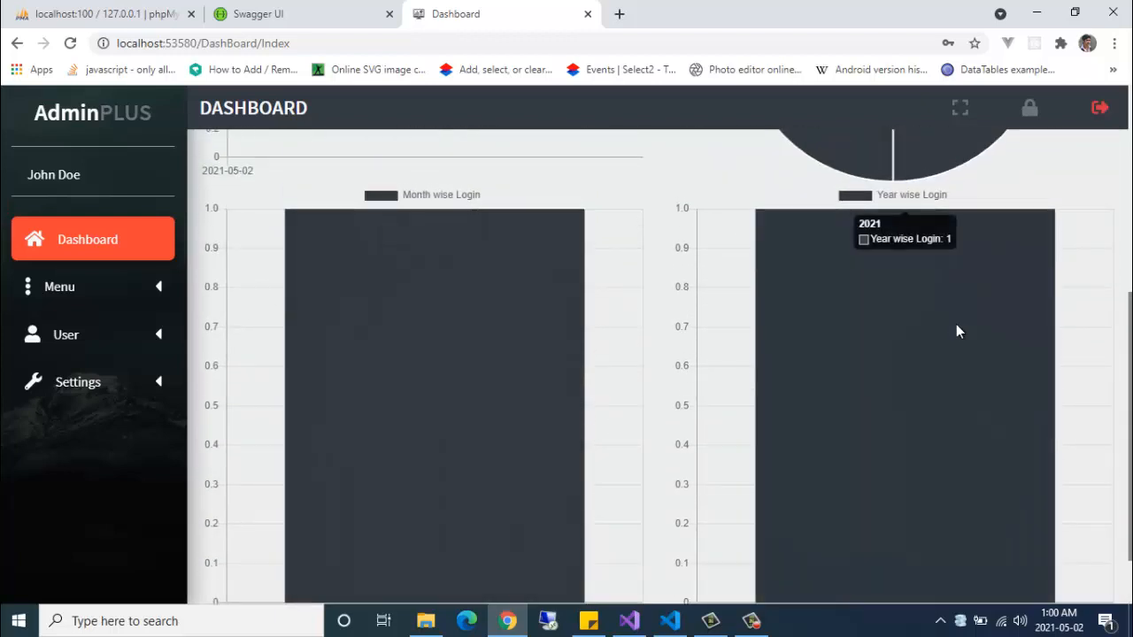
scroll(913, 369, up, 5)
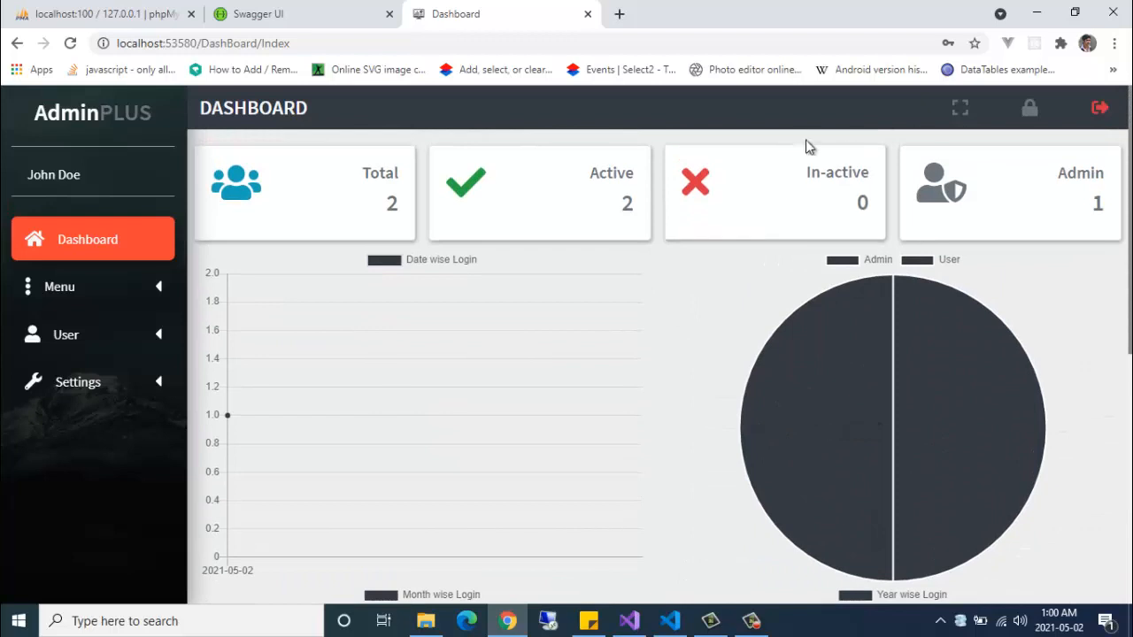
click(960, 112)
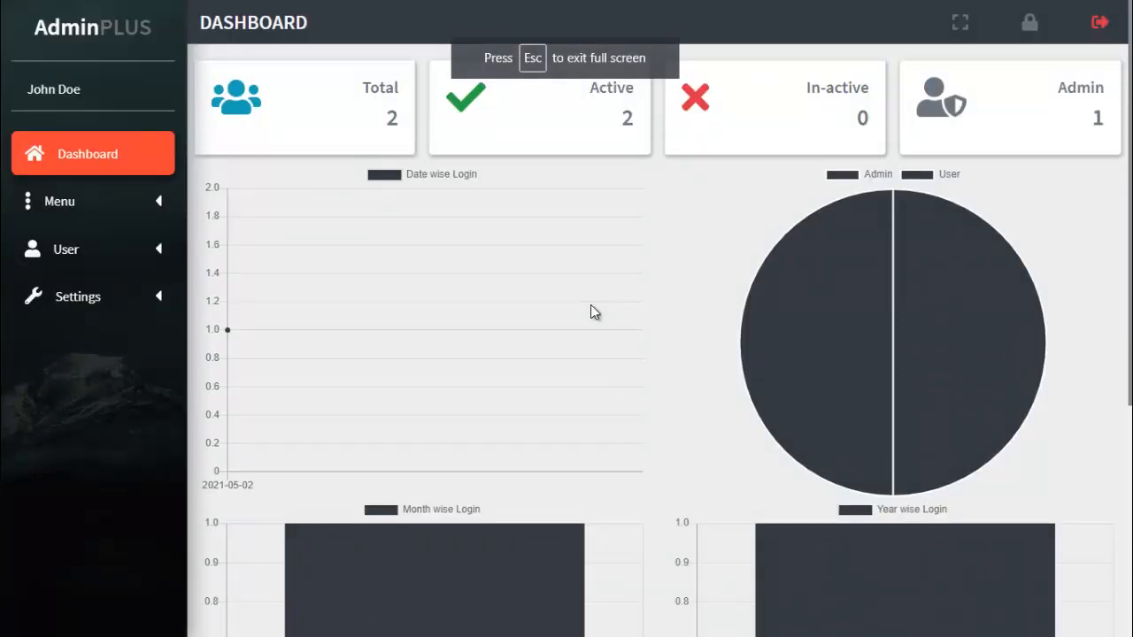
key(Escape)
- Lock and unlock the AdminPLUS session, then open Menu List under Menu
click(1029, 108)
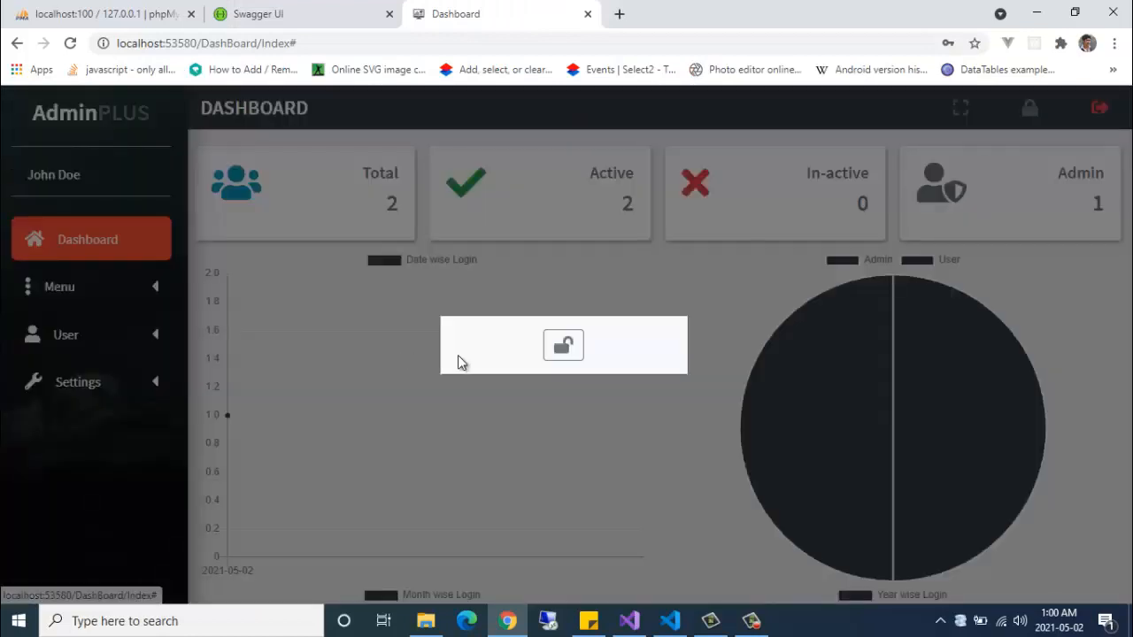
click(564, 347)
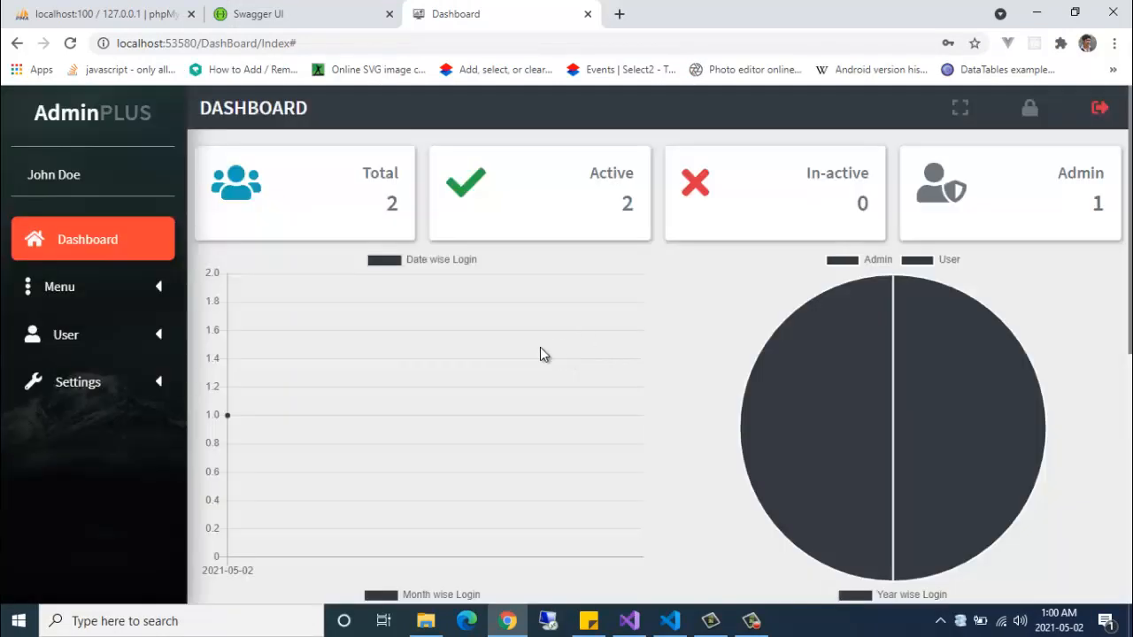
click(86, 285)
click(95, 336)
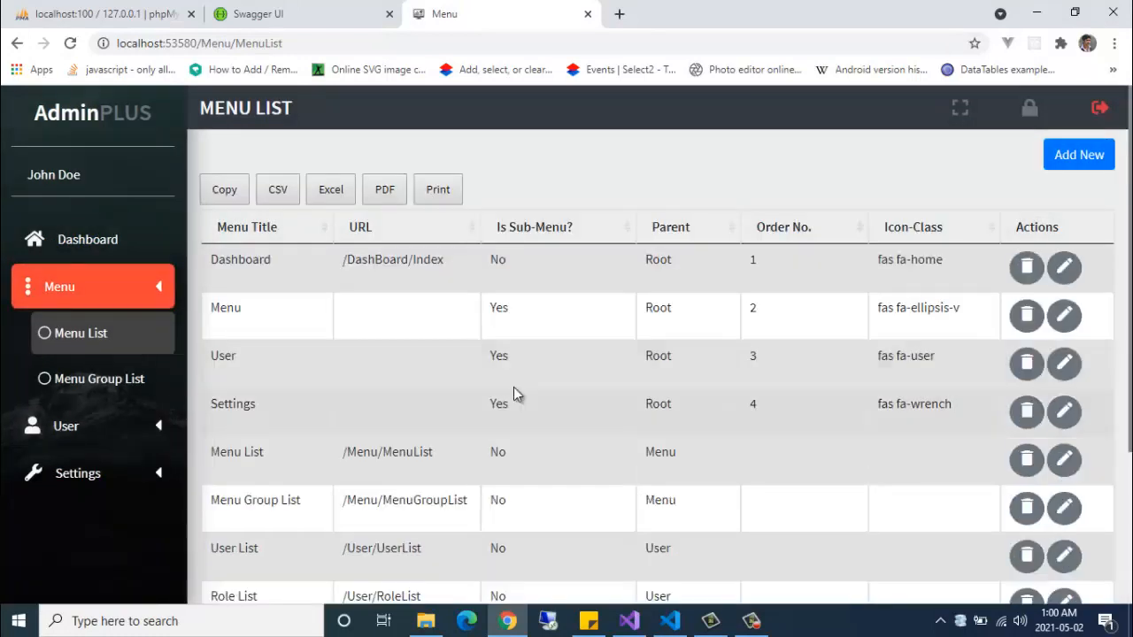
click(99, 381)
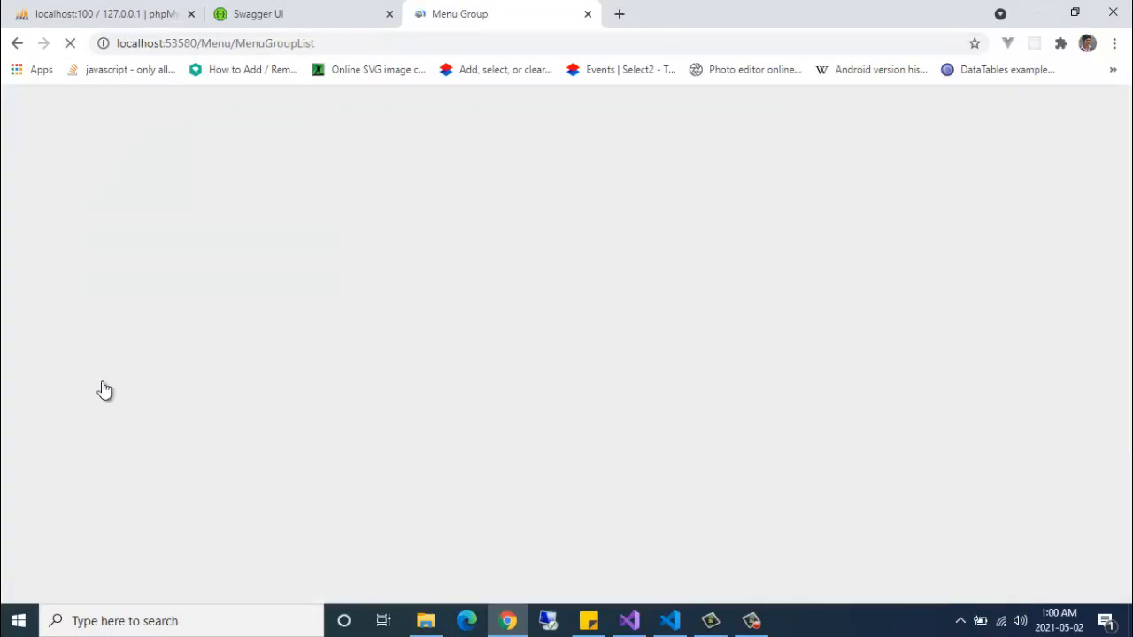
click(96, 426)
click(87, 472)
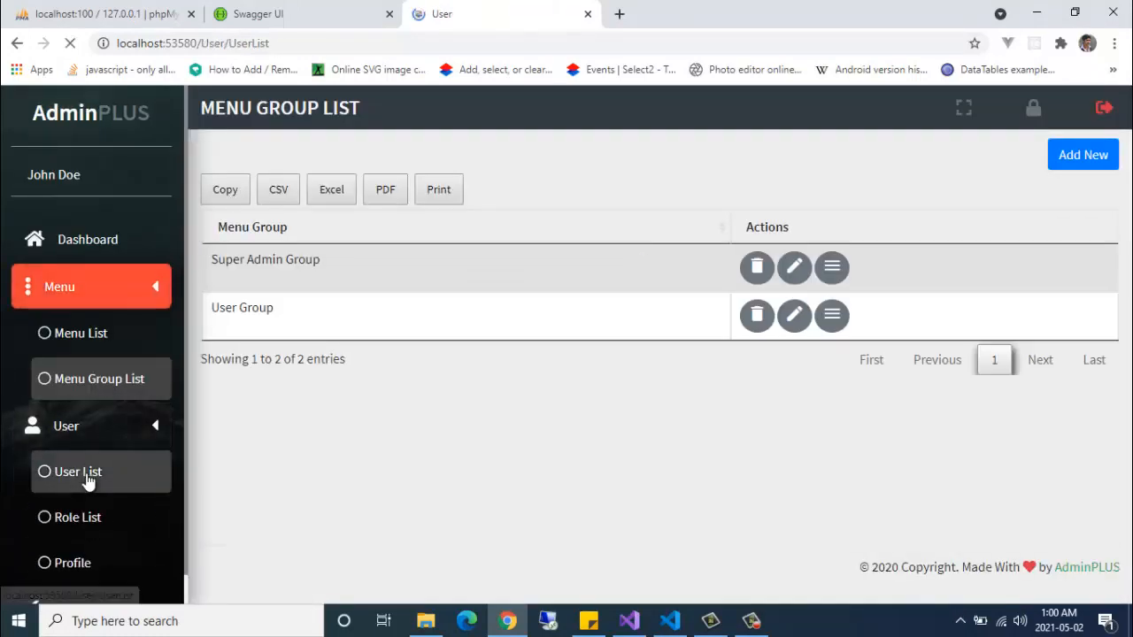
click(78, 429)
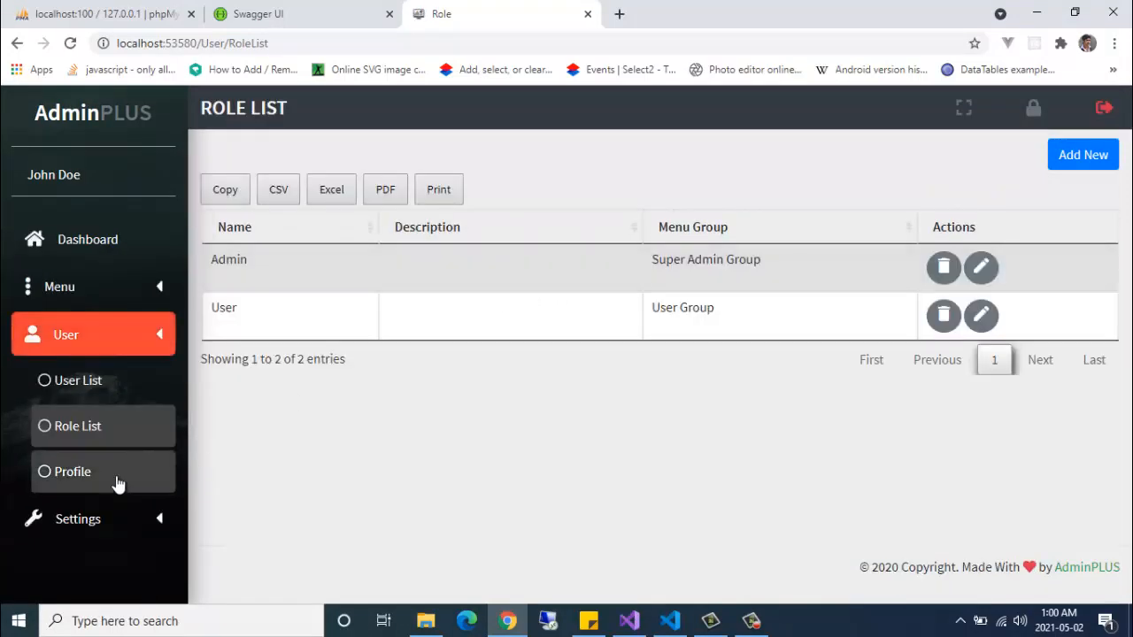
click(117, 482)
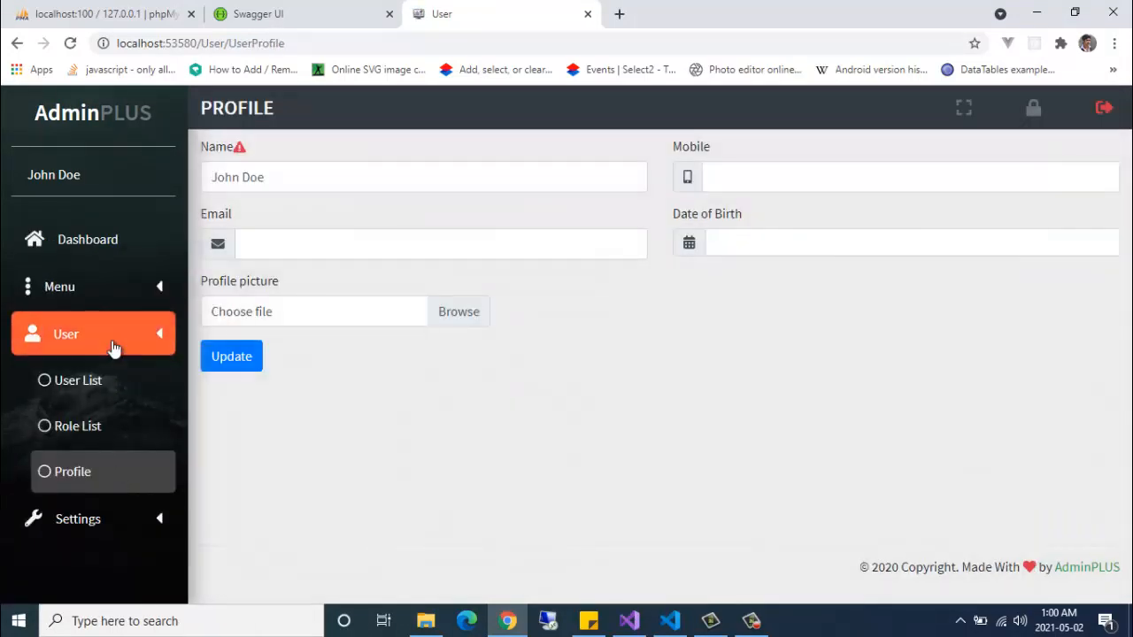
click(106, 345)
click(96, 399)
click(95, 430)
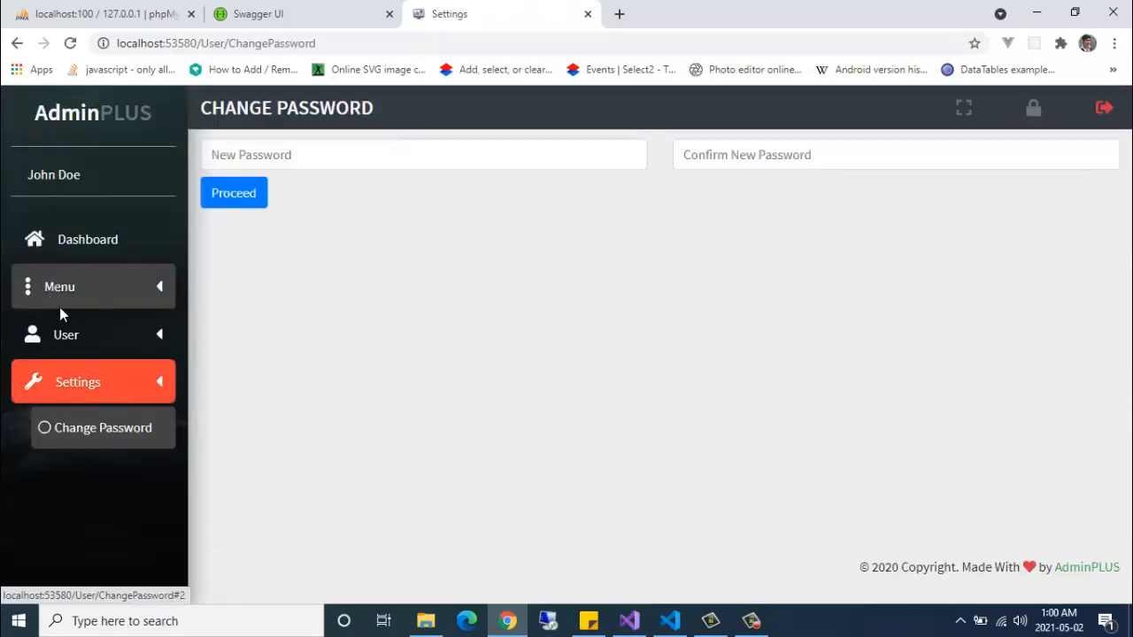
click(90, 242)
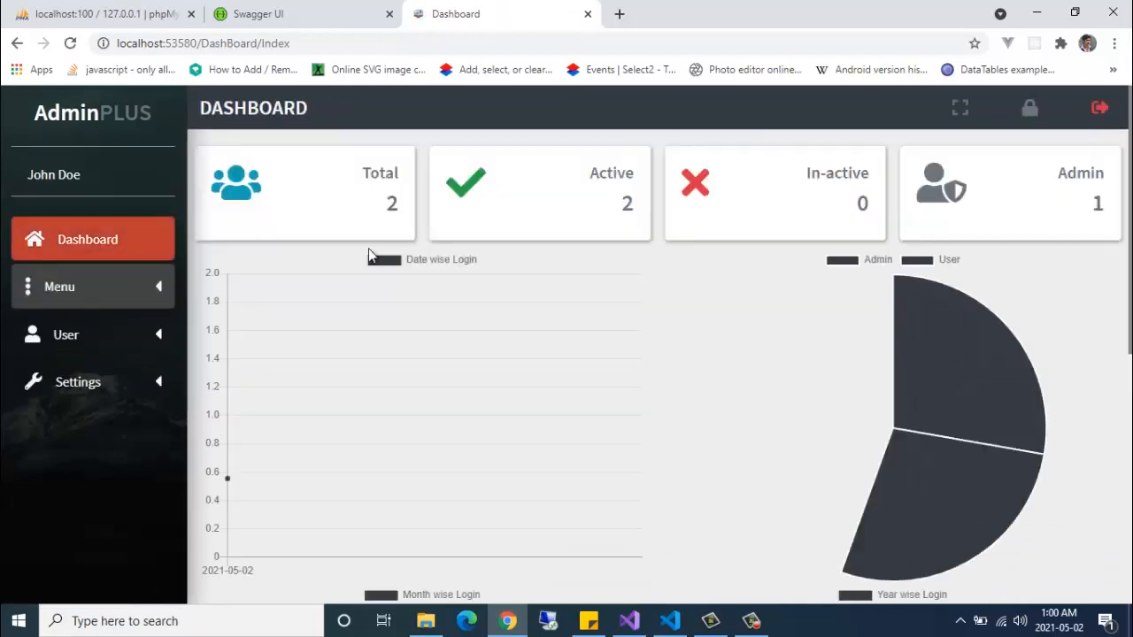
click(88, 296)
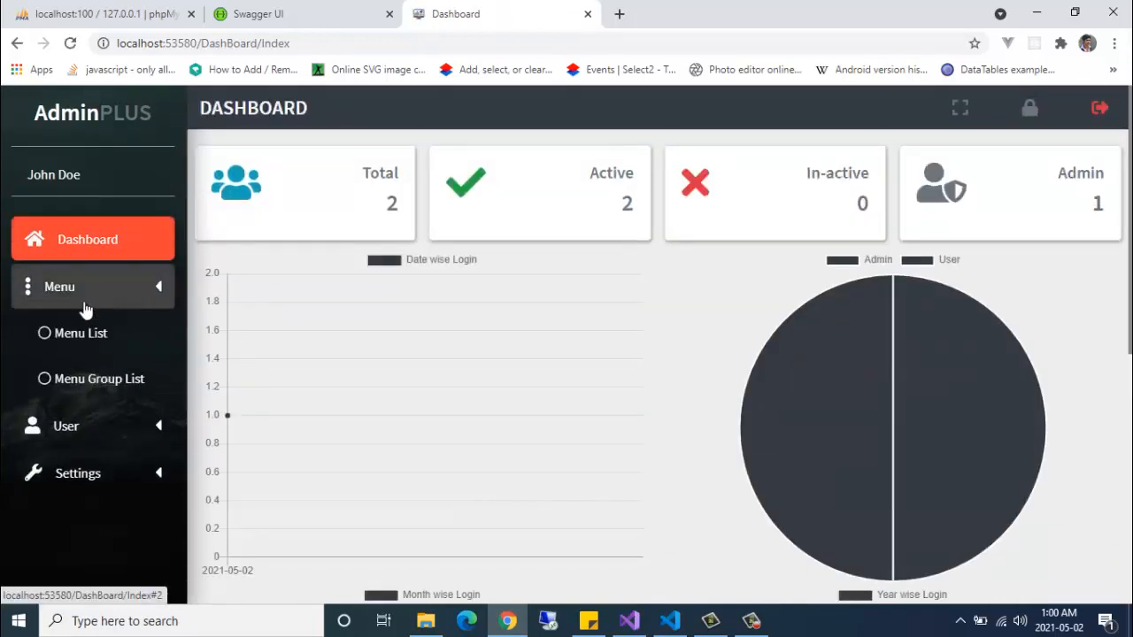
click(82, 339)
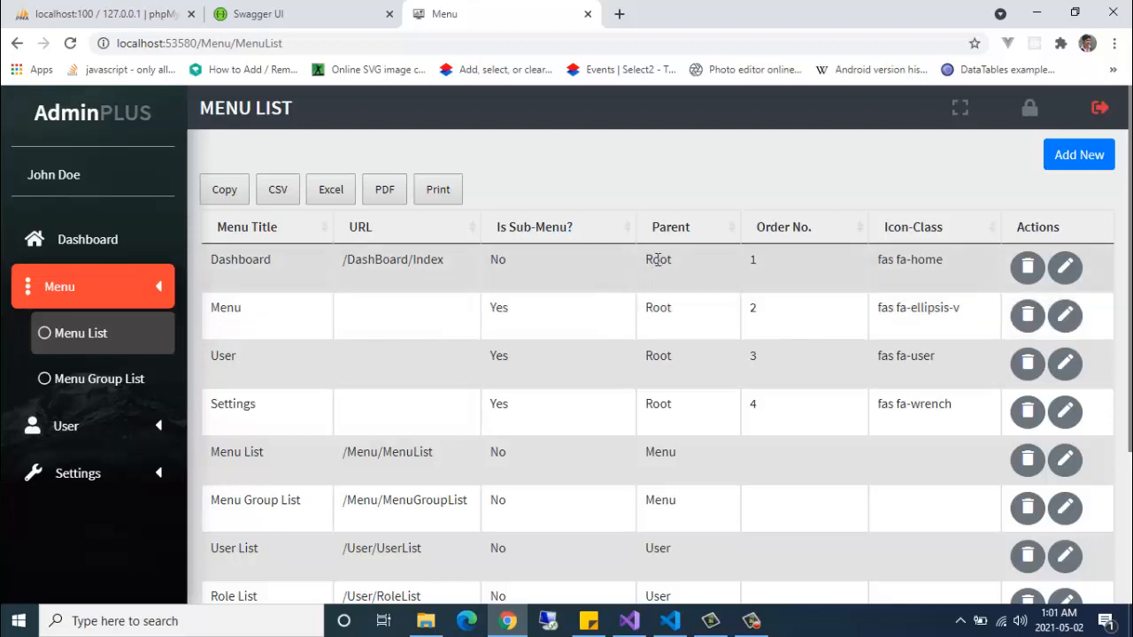
drag(670, 260, 654, 261)
click(62, 287)
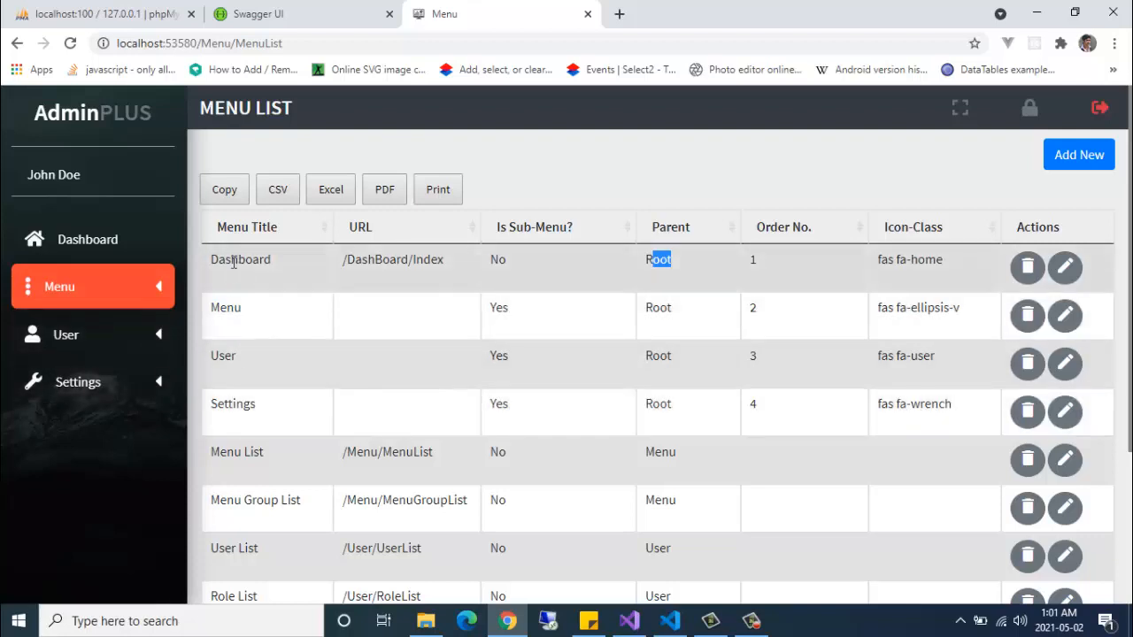
scroll(640, 389, down, 1)
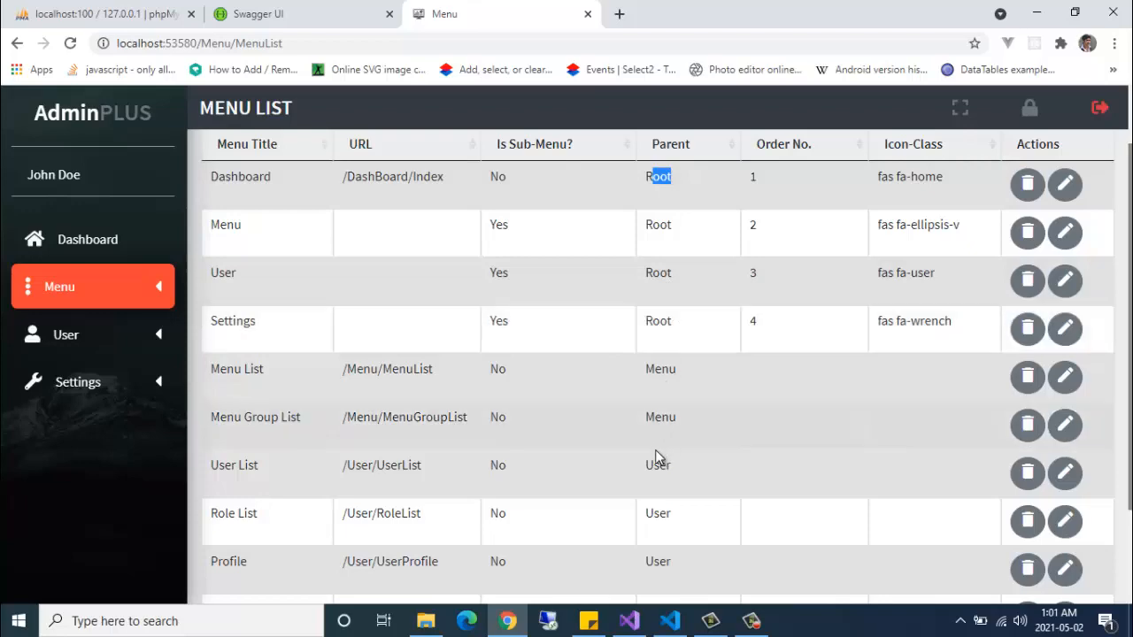
scroll(635, 458, down, 1)
scroll(637, 458, up, 2)
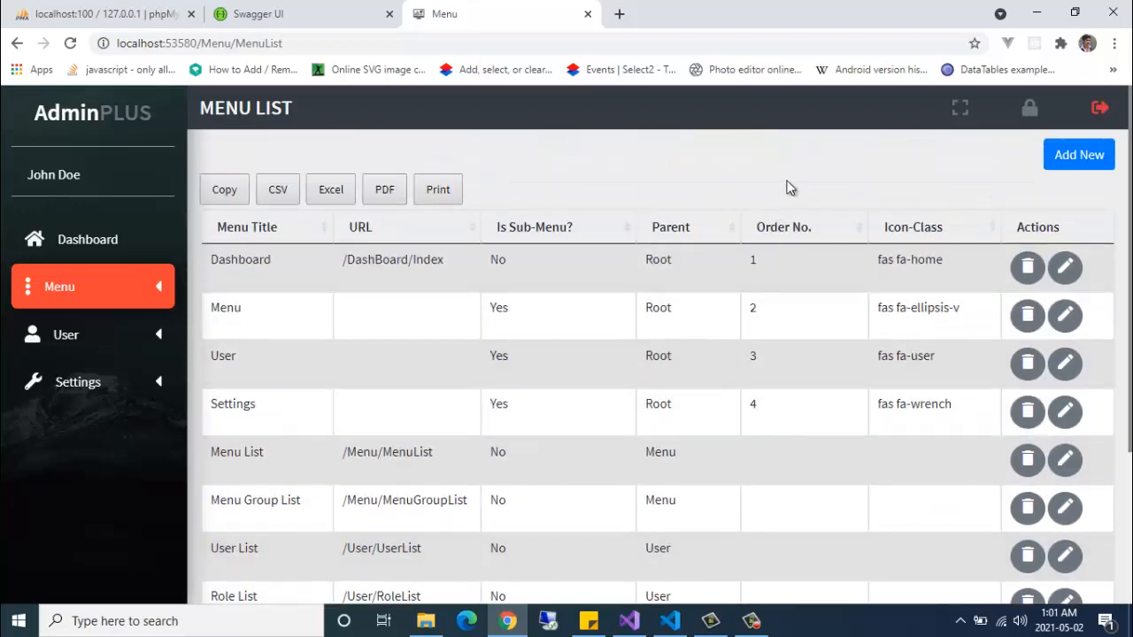
click(1073, 163)
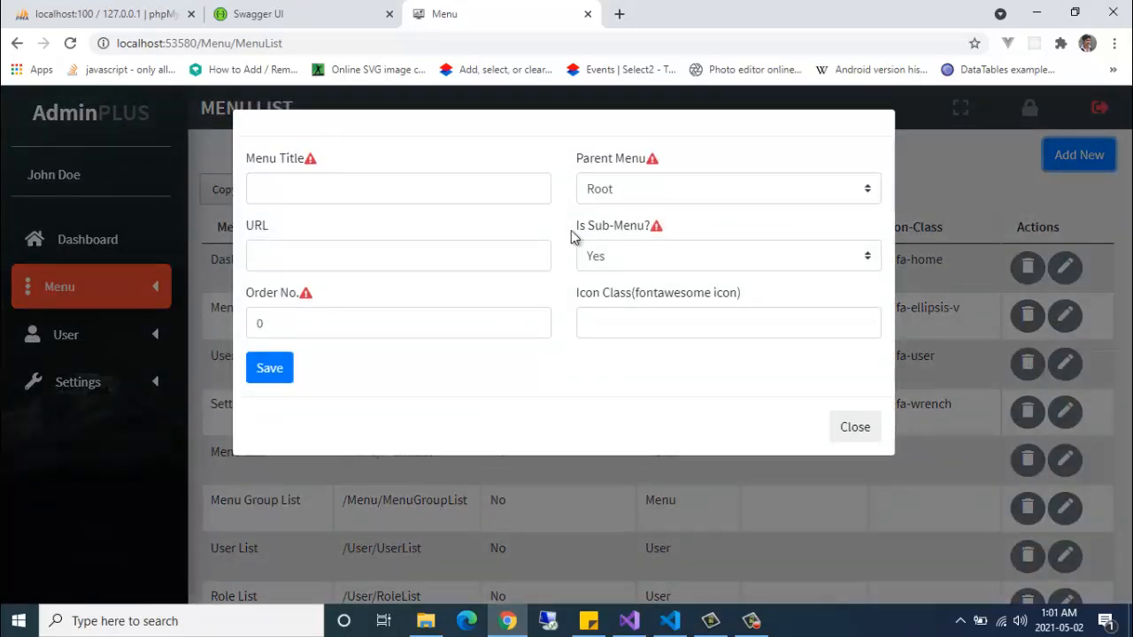
click(632, 199)
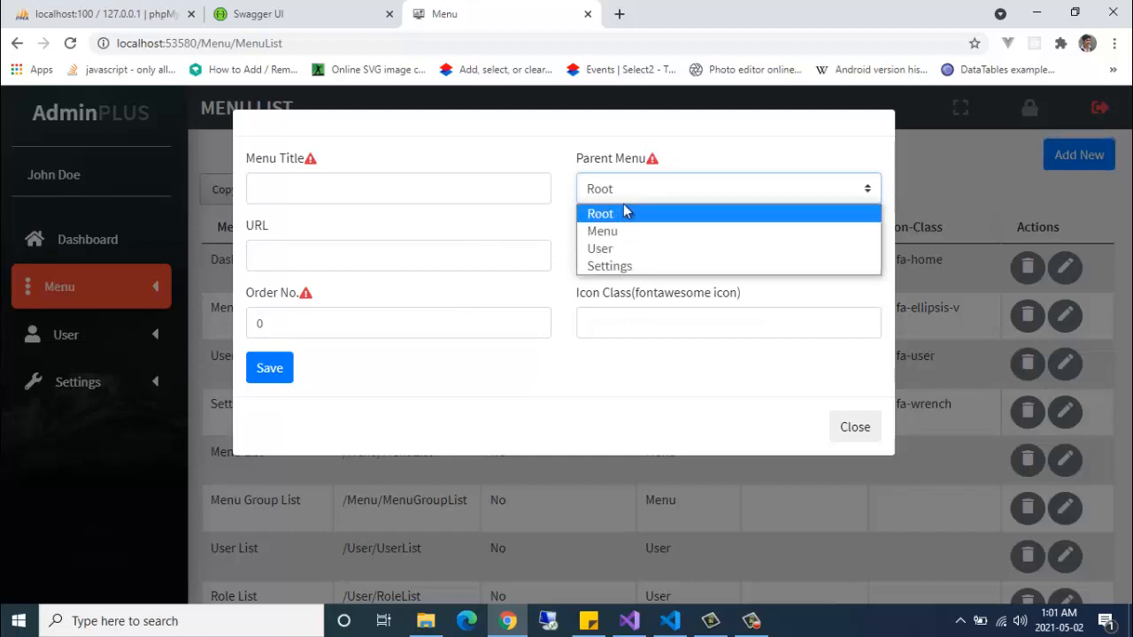
click(622, 196)
click(650, 192)
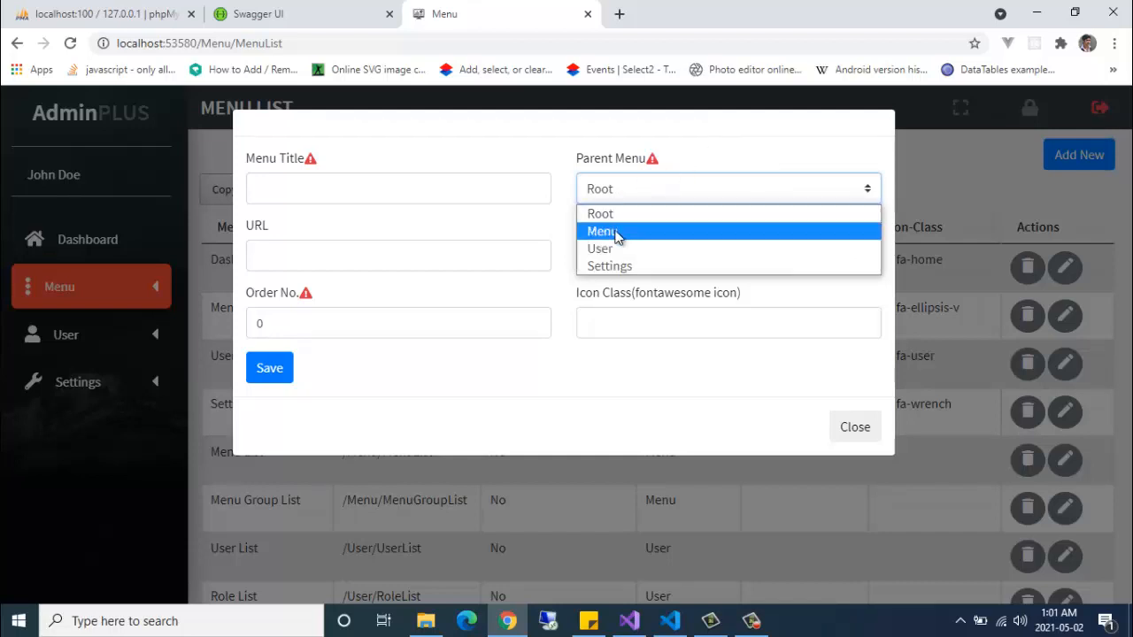
click(607, 230)
click(855, 363)
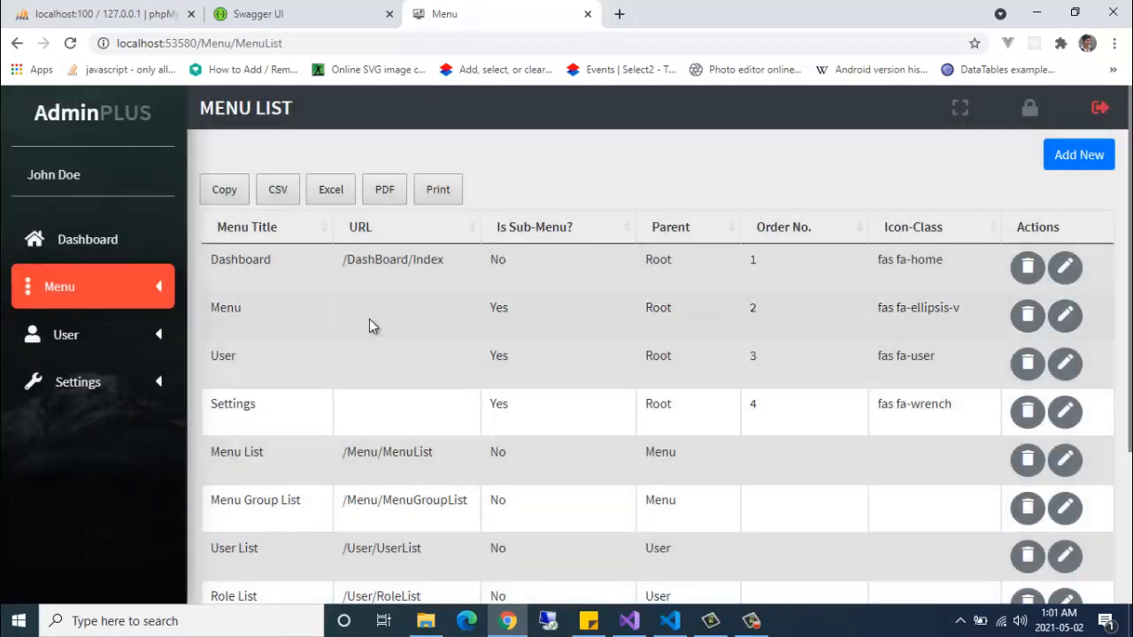
click(81, 290)
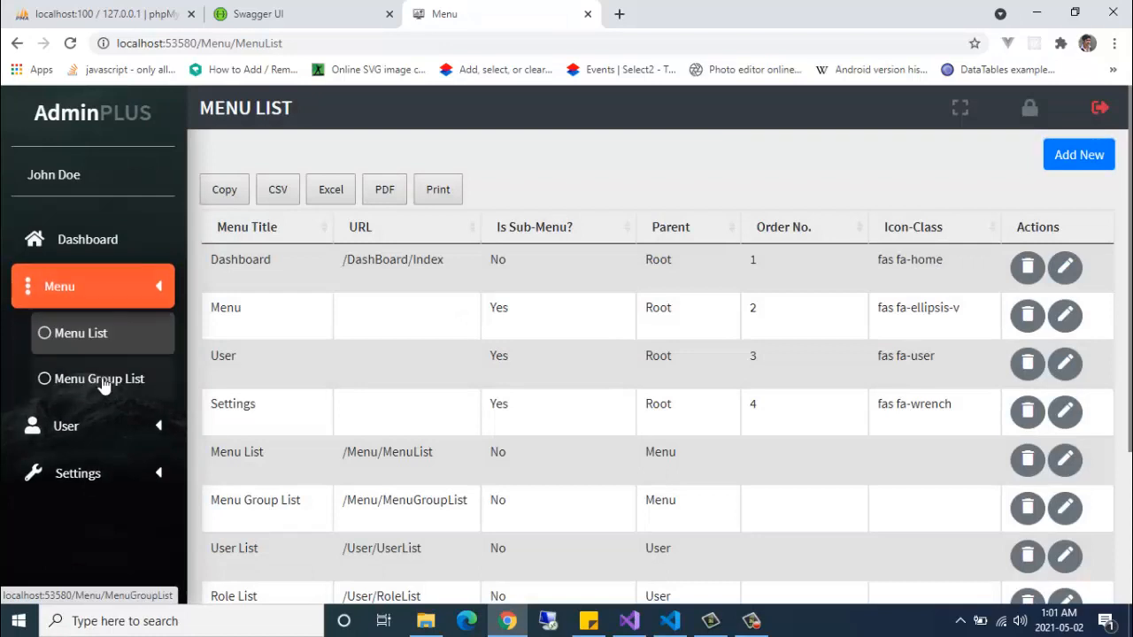
- On Menu Group List, check the Super Admin Group's menu permissions
click(101, 380)
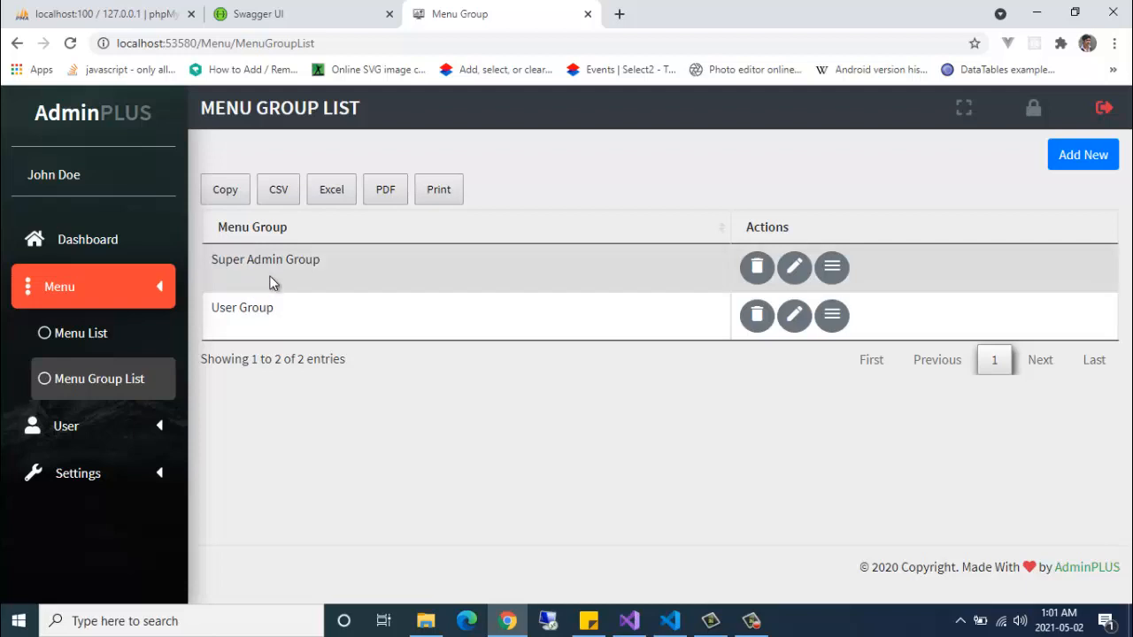
click(835, 274)
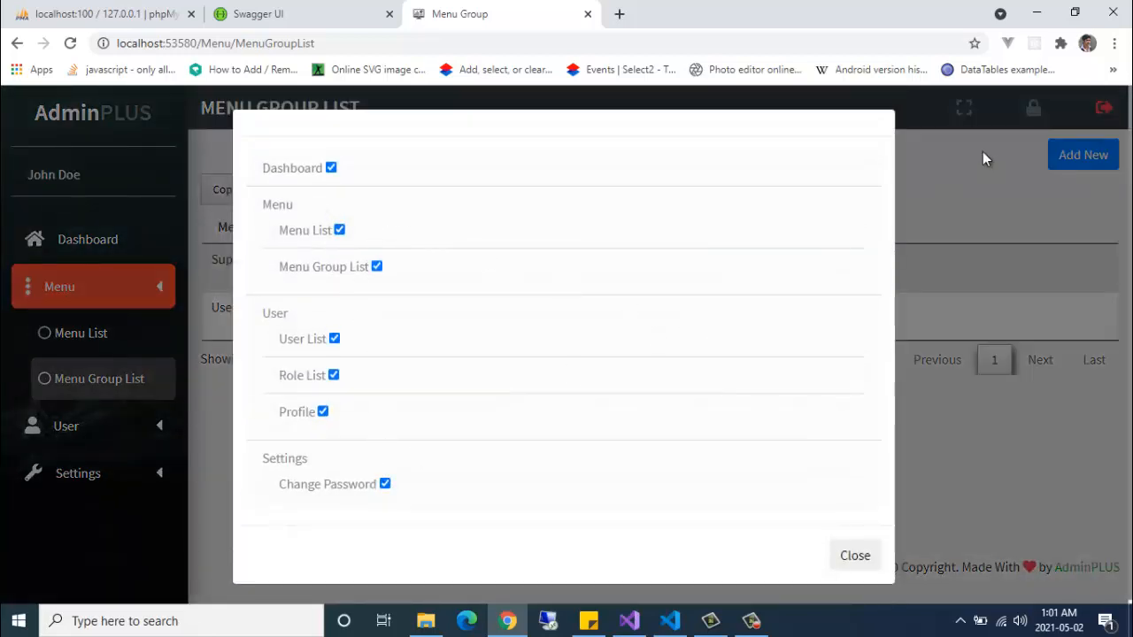
click(985, 159)
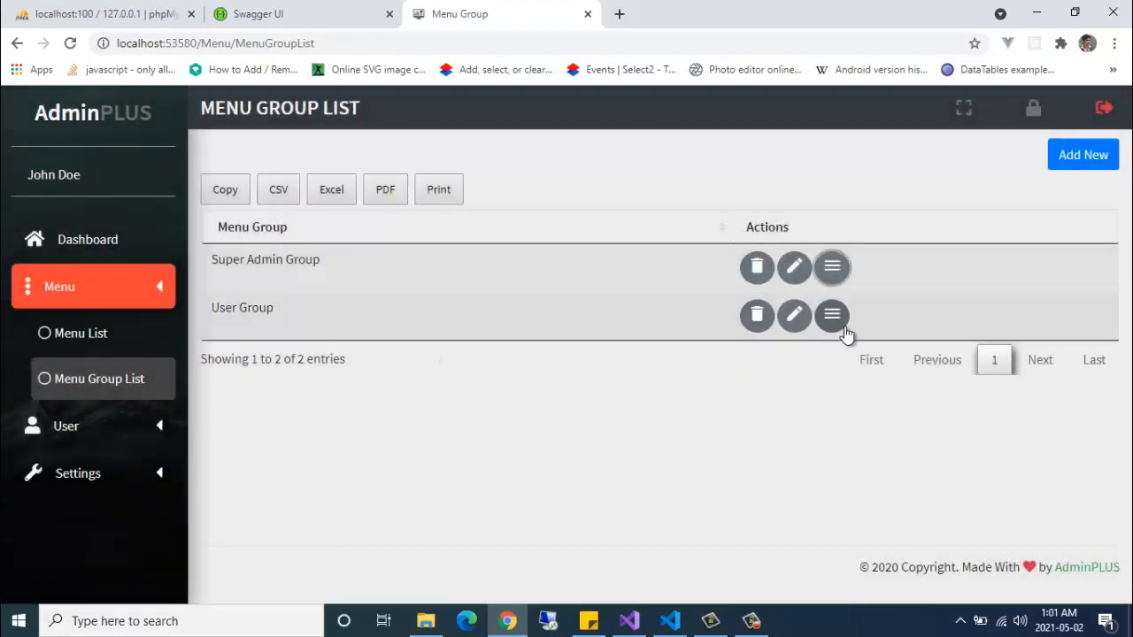
- Grant User Group access to Role List and confirm the assignment
click(836, 328)
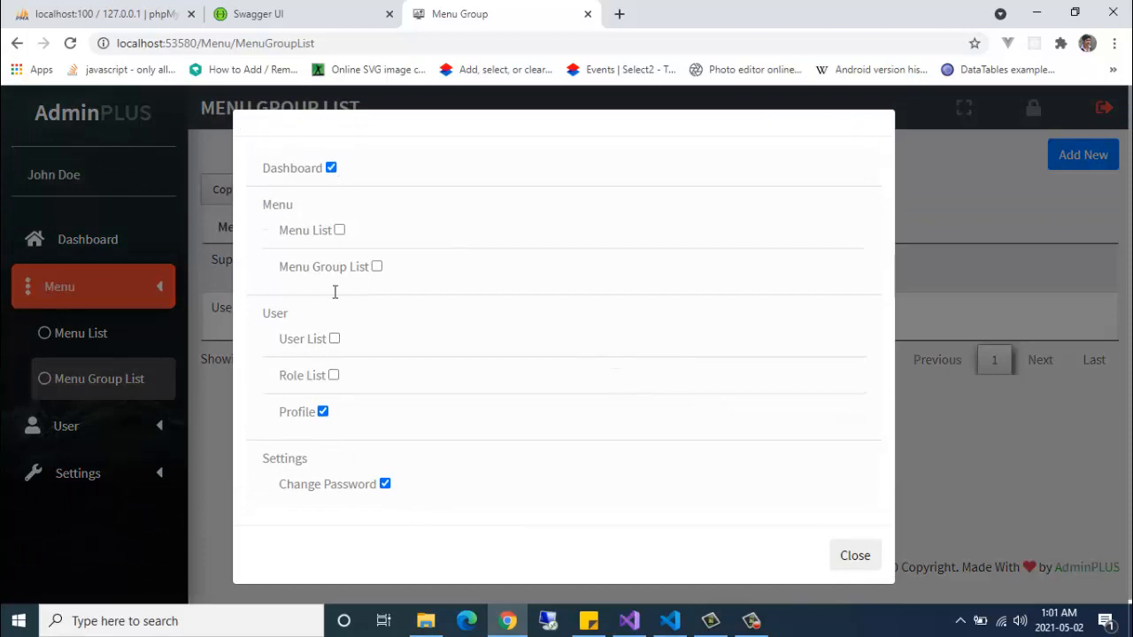
click(333, 376)
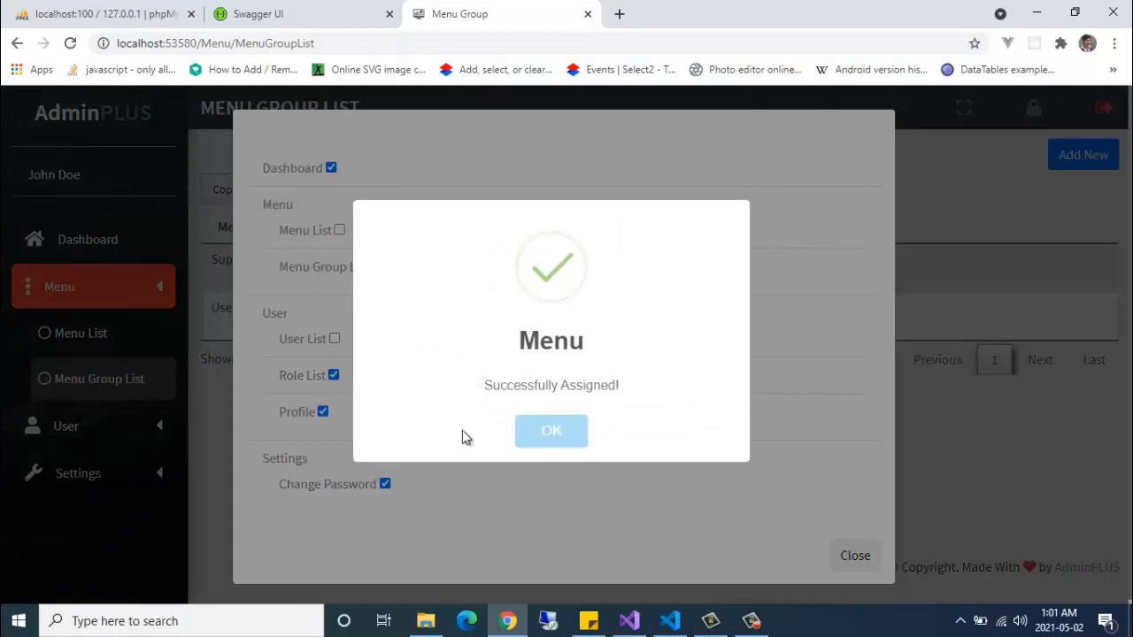
click(571, 433)
click(853, 559)
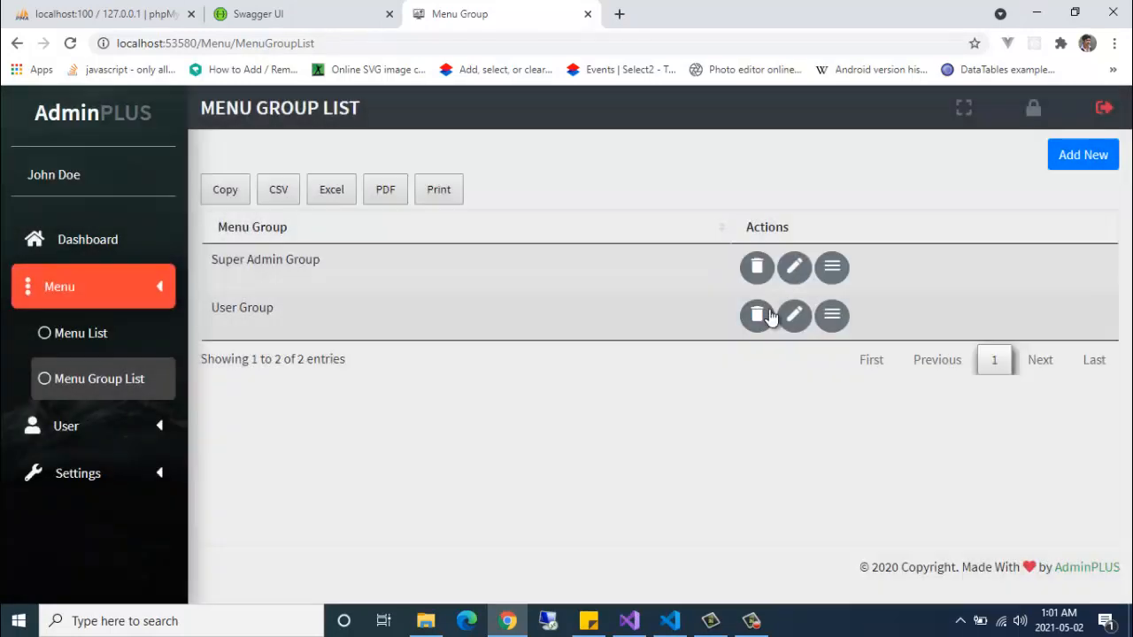
- Visit User List and Role List, then bring up the logout confirmation
click(108, 432)
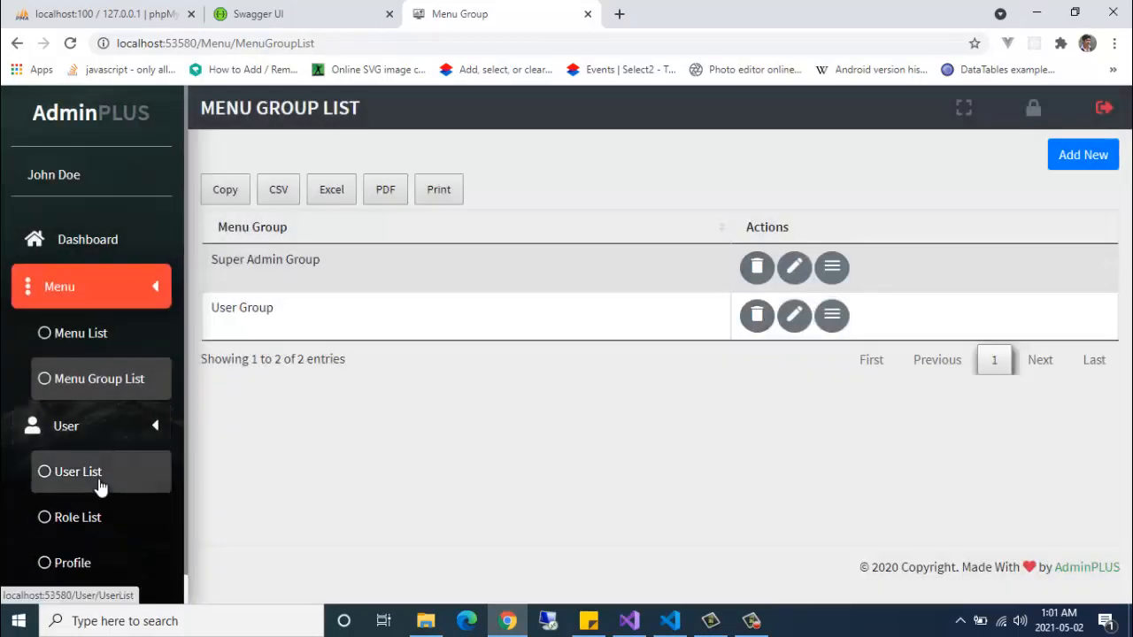
click(100, 486)
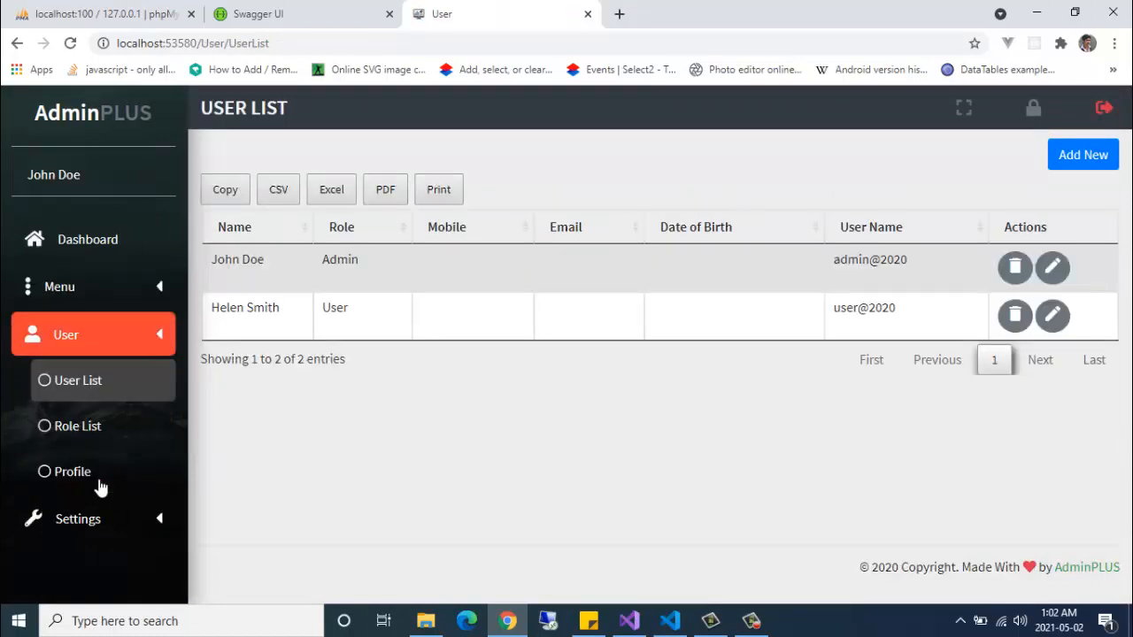
click(93, 428)
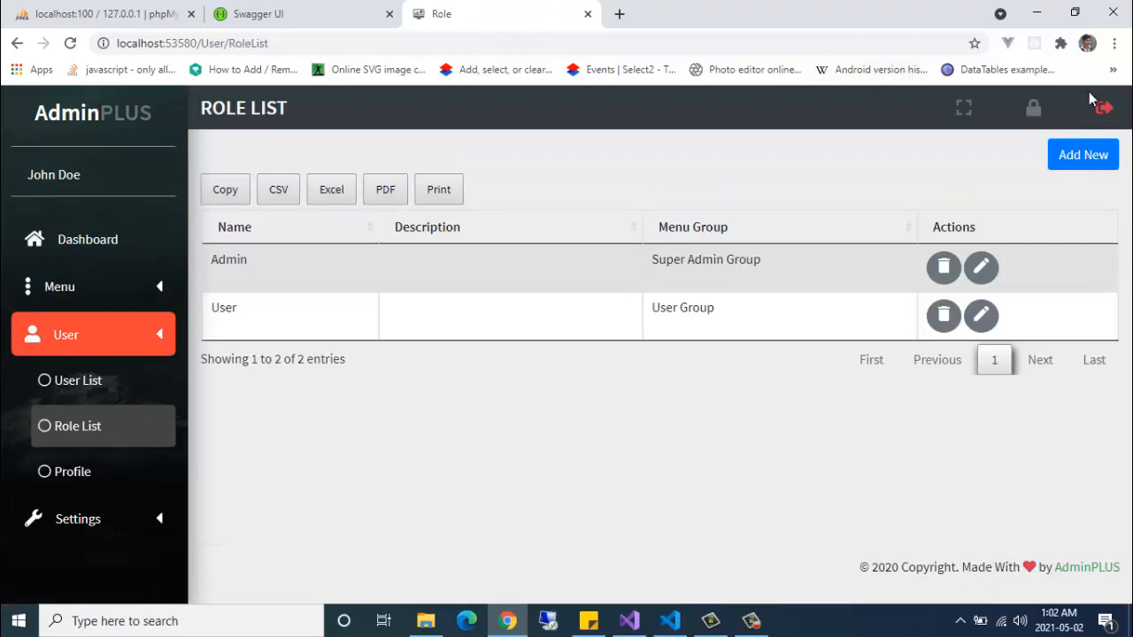
click(1102, 115)
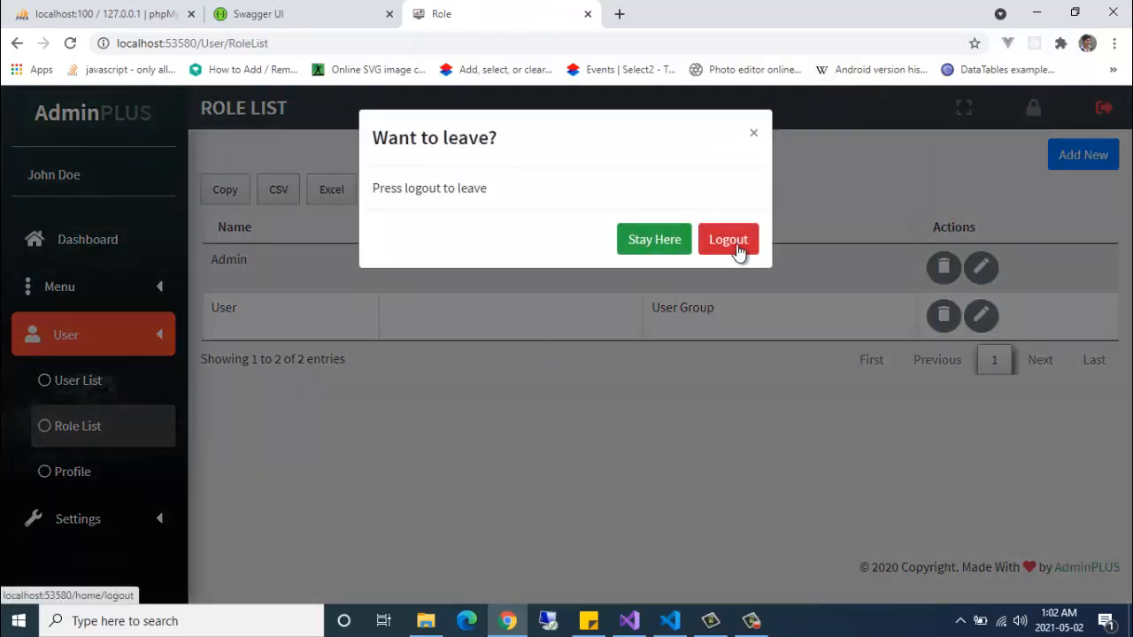